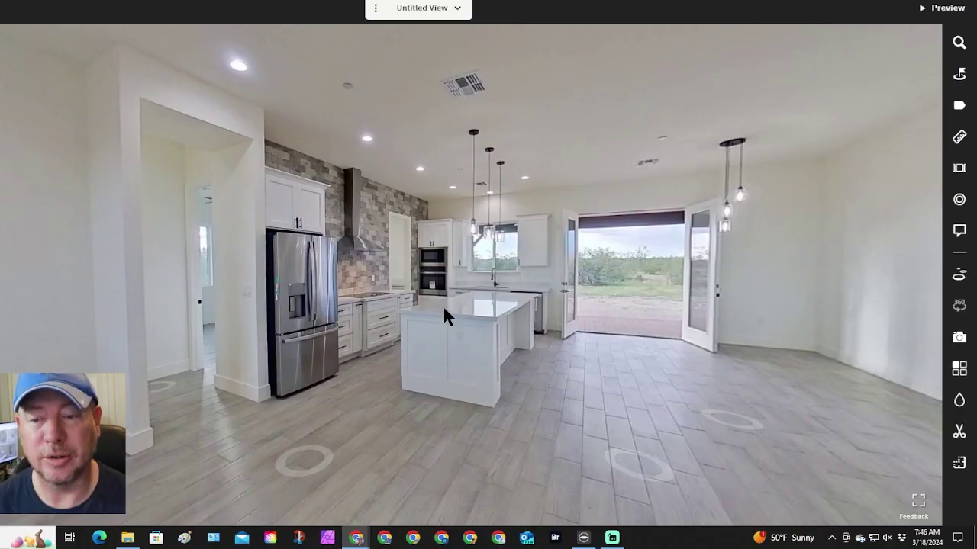
- Move through the tour from the kitchen out the open doors to the back patio and face the yard
left_click_drag(541, 250, 524, 222)
left_click(467, 240)
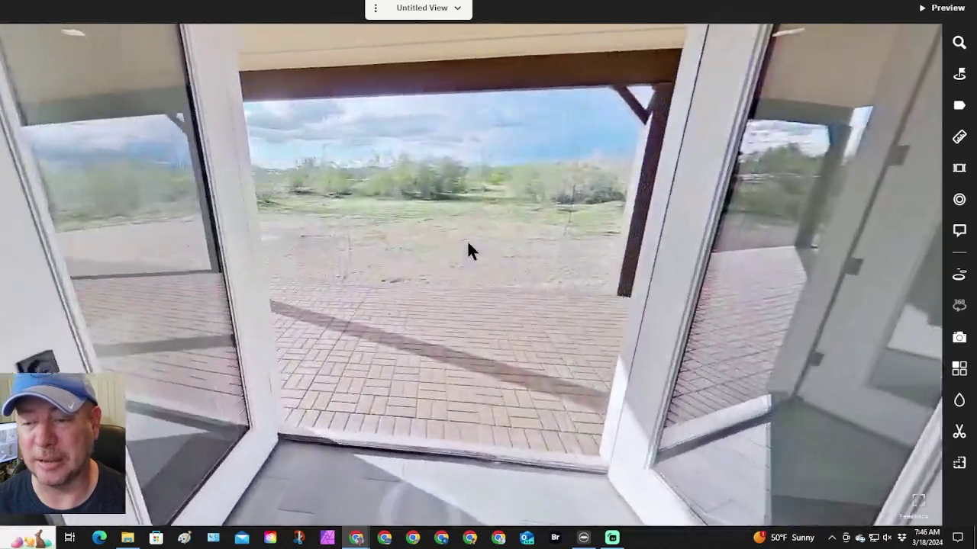
left_click(468, 242)
left_click(468, 241)
left_click(468, 246)
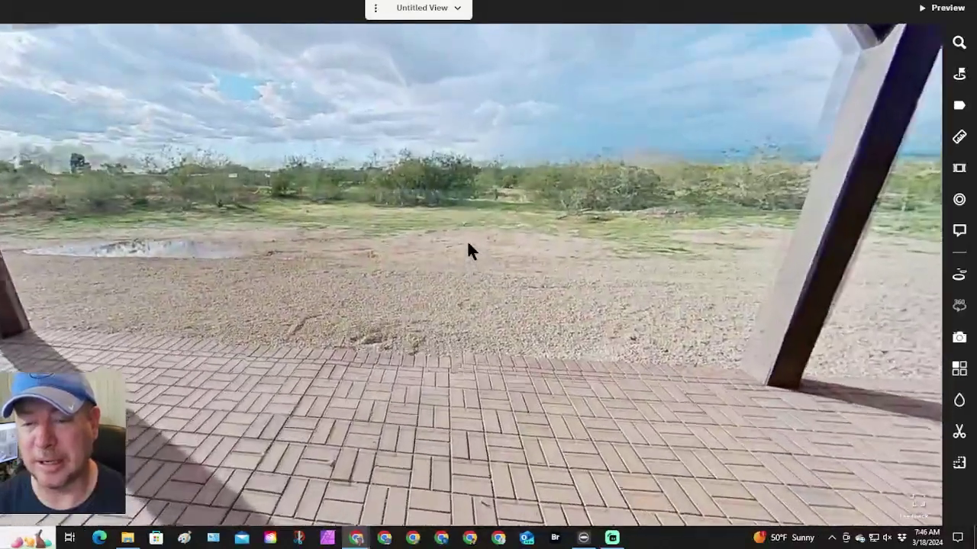
left_click_drag(427, 236, 471, 231)
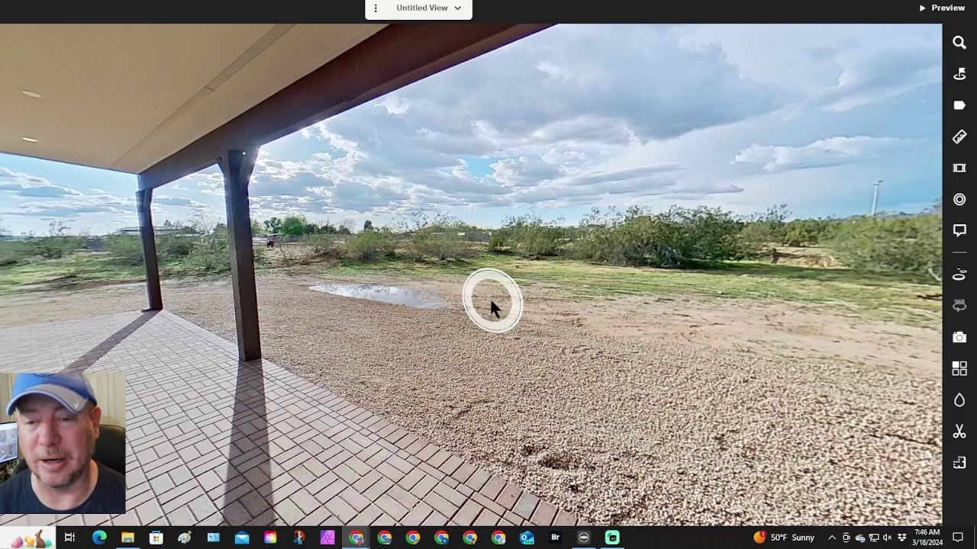
left_click(375, 254)
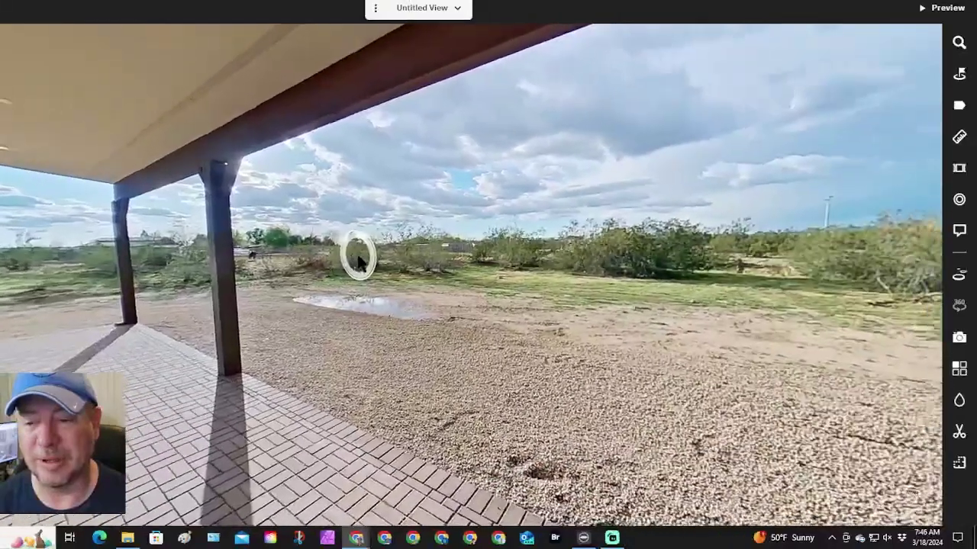
left_click(460, 233)
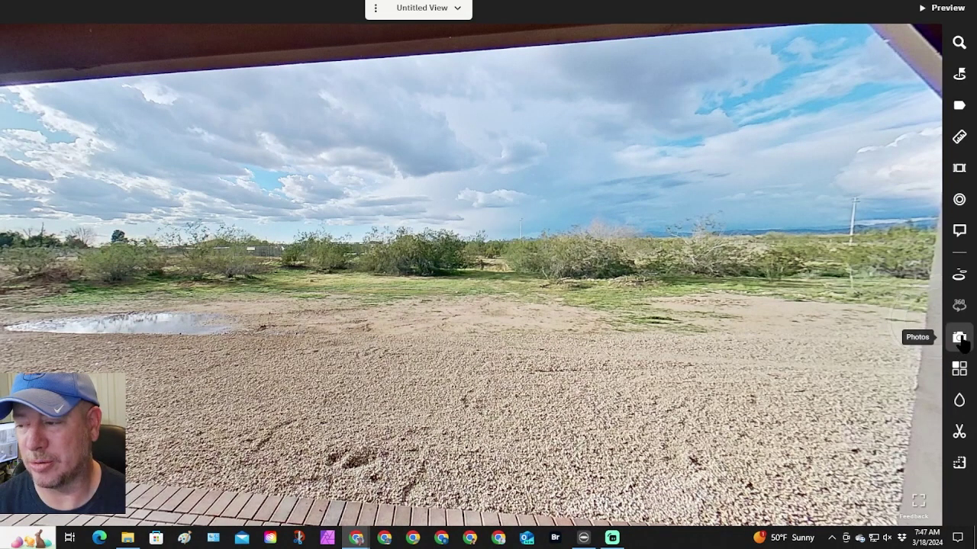
- Capture a 360 panorama photo of the back patio from the current viewpoint
left_click(961, 339)
left_click(401, 454)
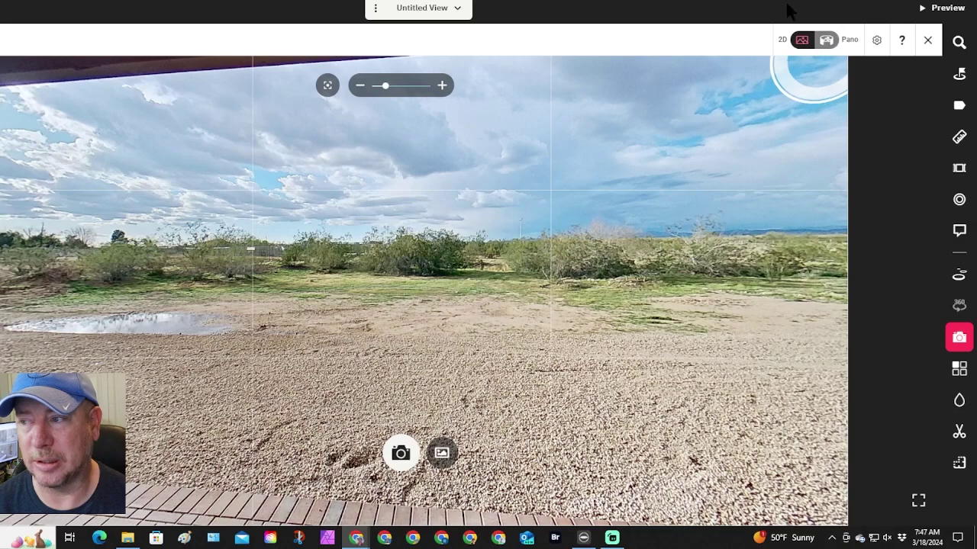
left_click(826, 41)
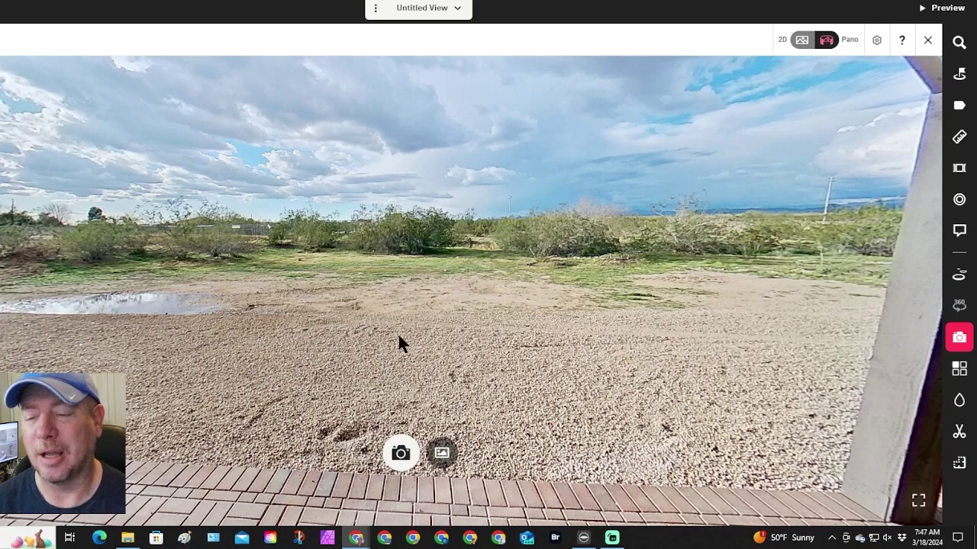
left_click(404, 457)
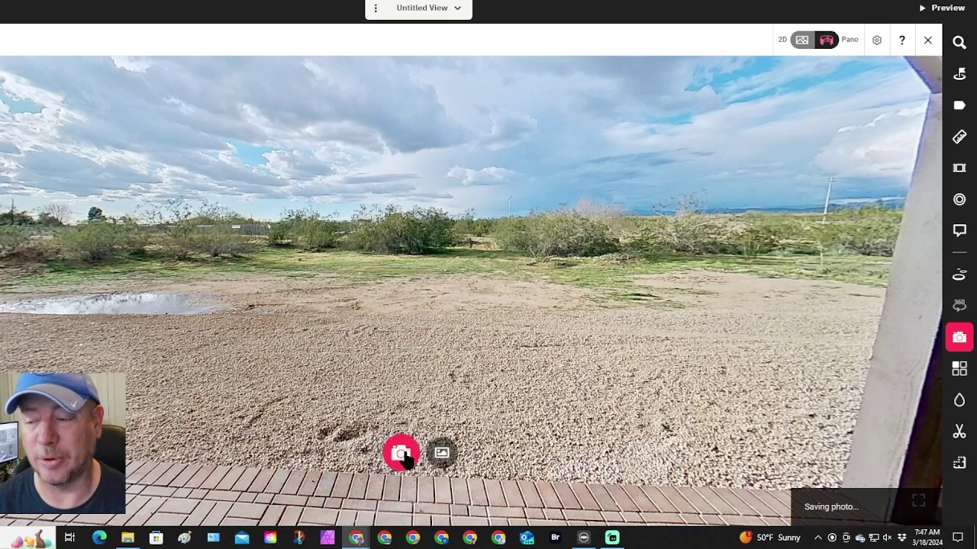
- Download the newly captured patio panorama into the 360 Photos folder and leave photo capture
left_click(918, 507)
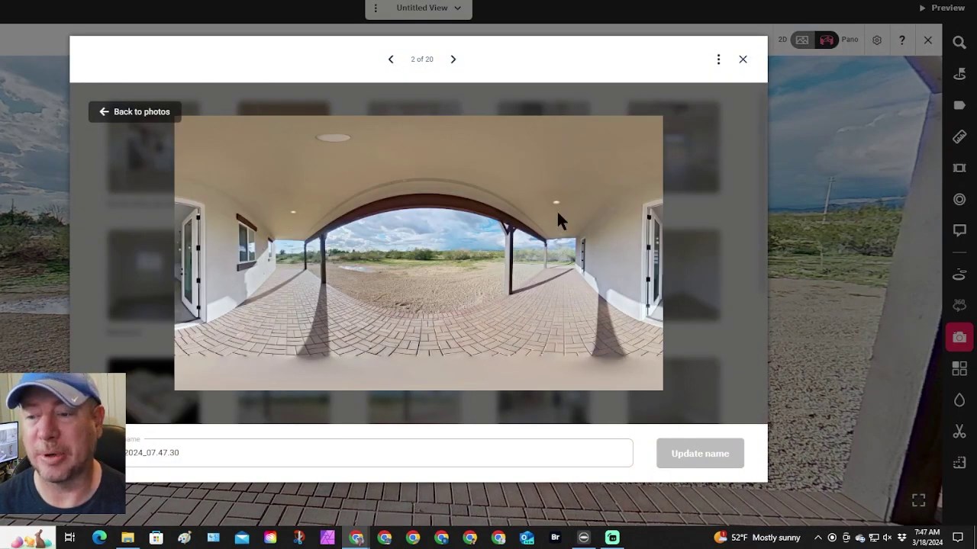
left_click(718, 61)
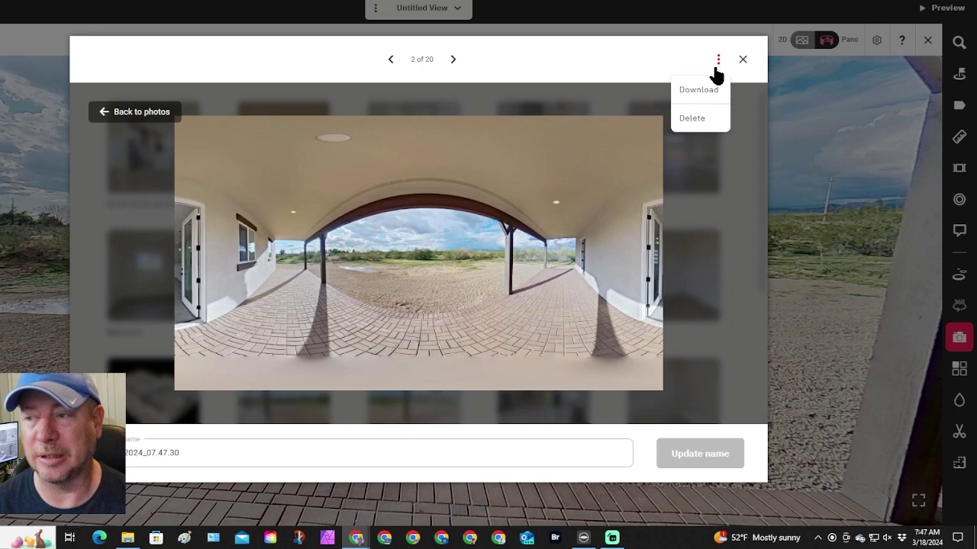
left_click(704, 90)
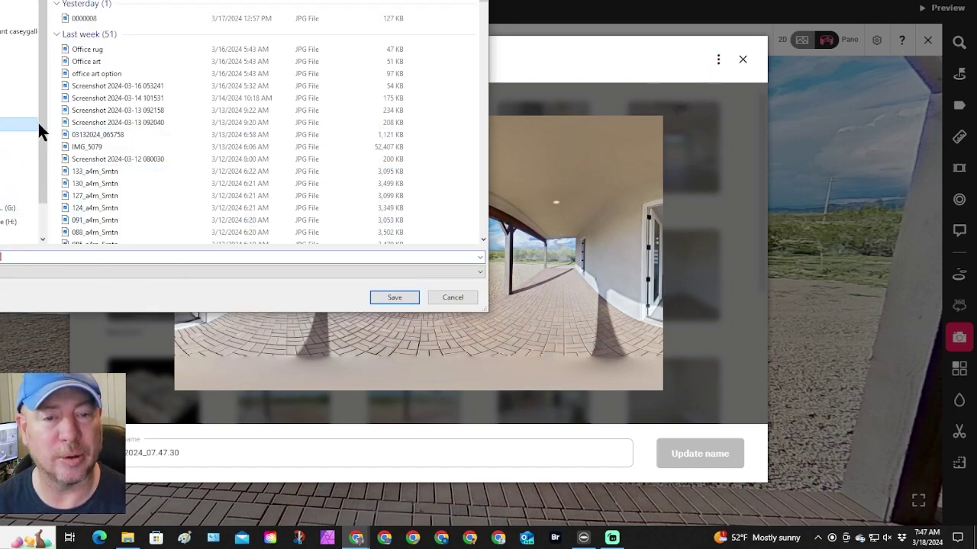
left_click(6, 194)
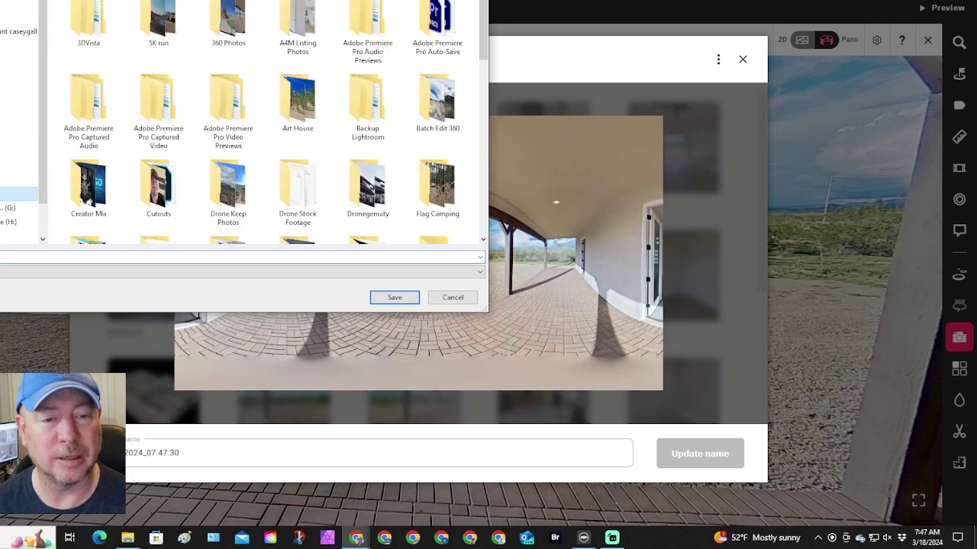
scroll(205, 125, "down", 5)
scroll(206, 132, "up", 5)
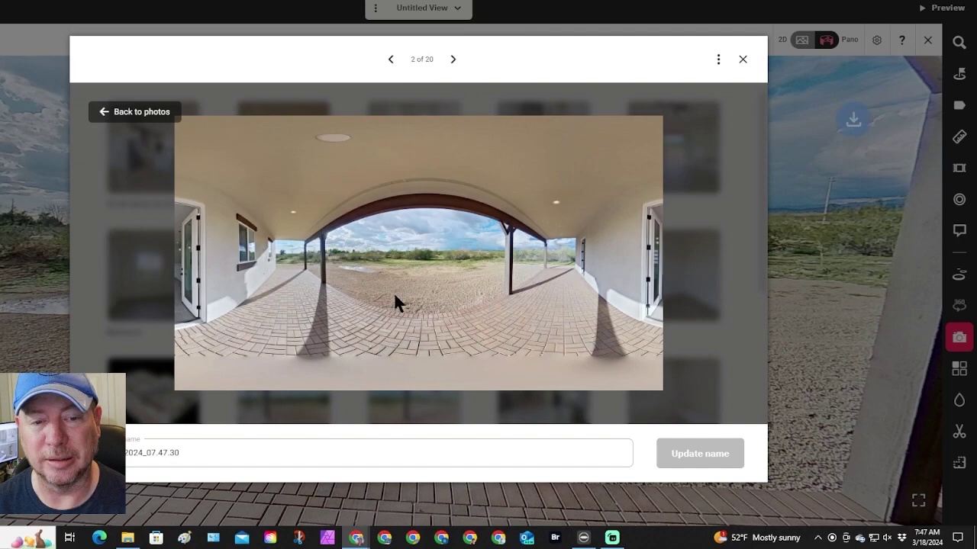
left_click(742, 59)
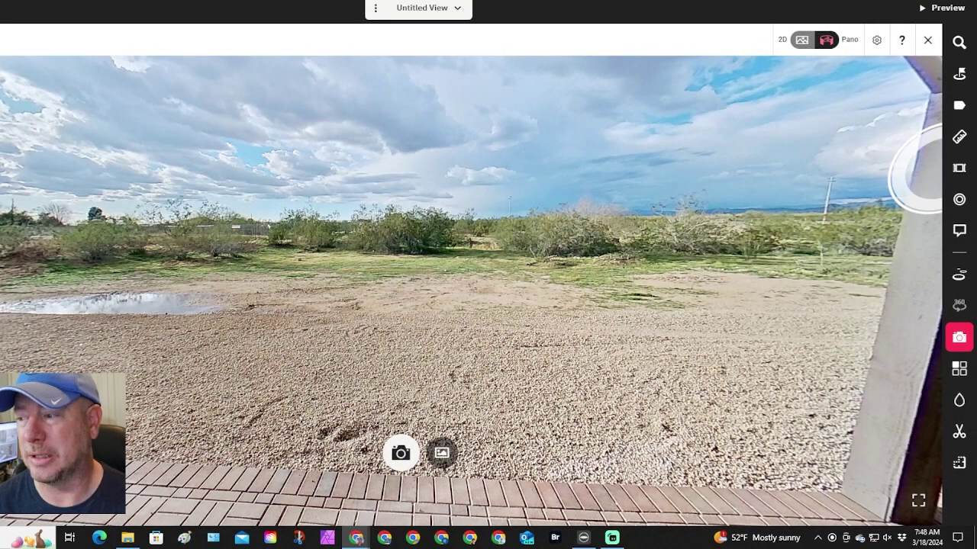
left_click(927, 40)
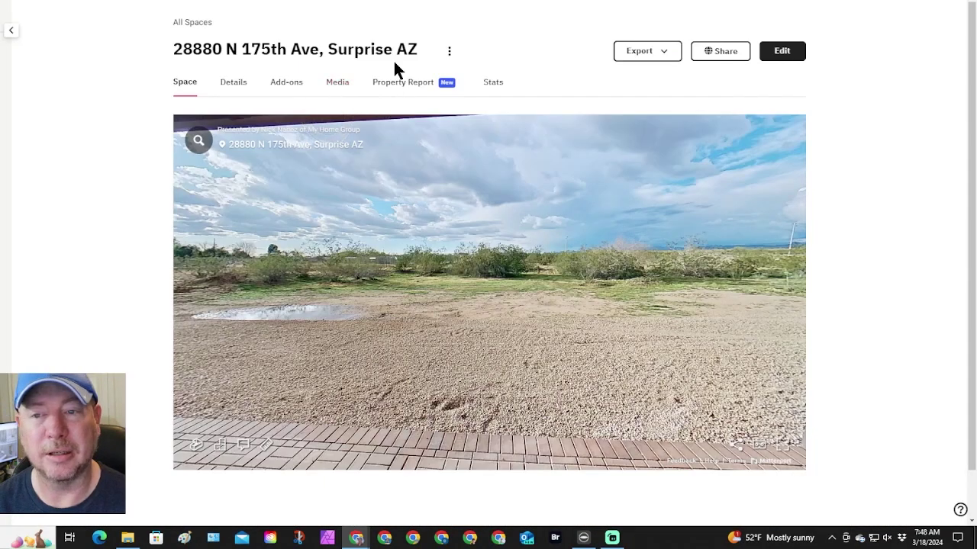
- Download the patio panorama from the space's media page into the 360 Photos folder and check the file there
left_click(336, 85)
scroll(393, 252, "down", 5)
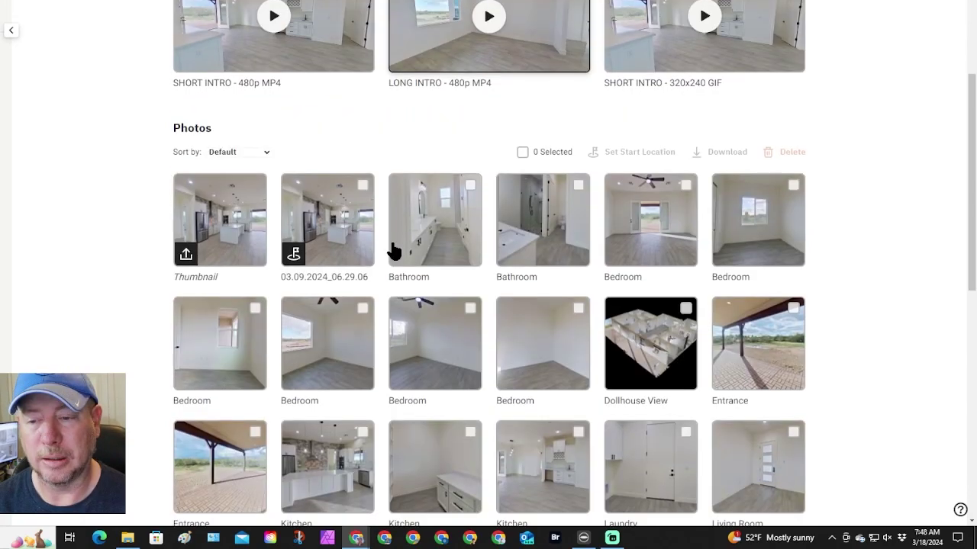
scroll(394, 252, "down", 6)
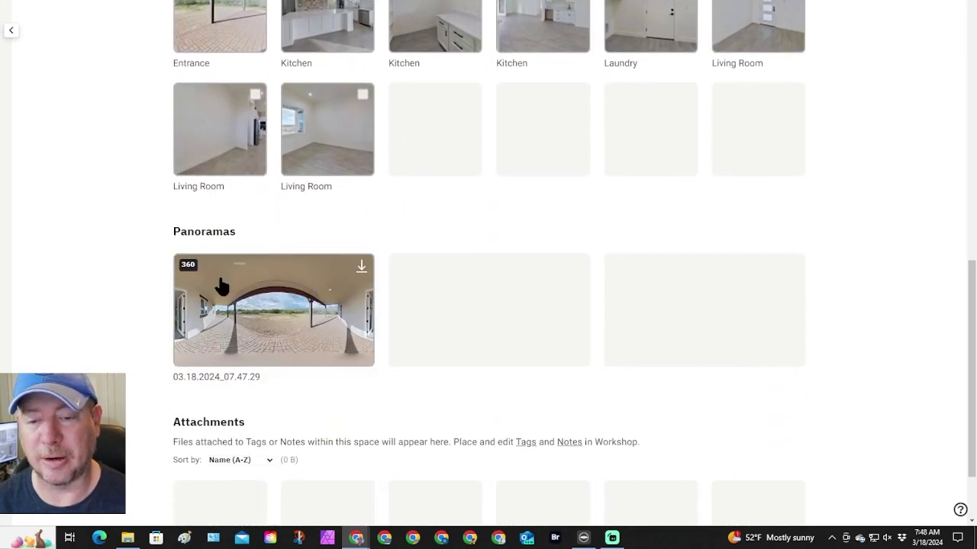
scroll(363, 219, "down", 1)
left_click(362, 210)
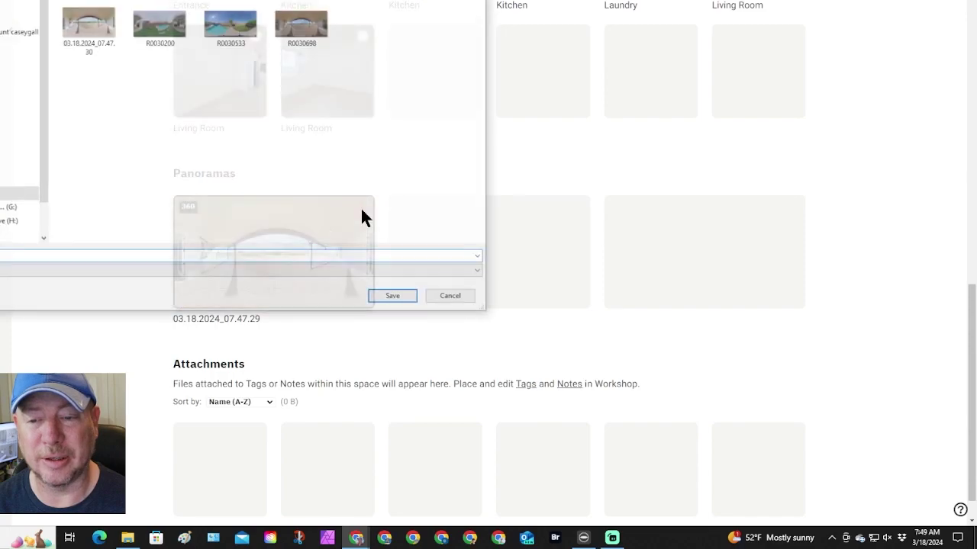
left_click(391, 298)
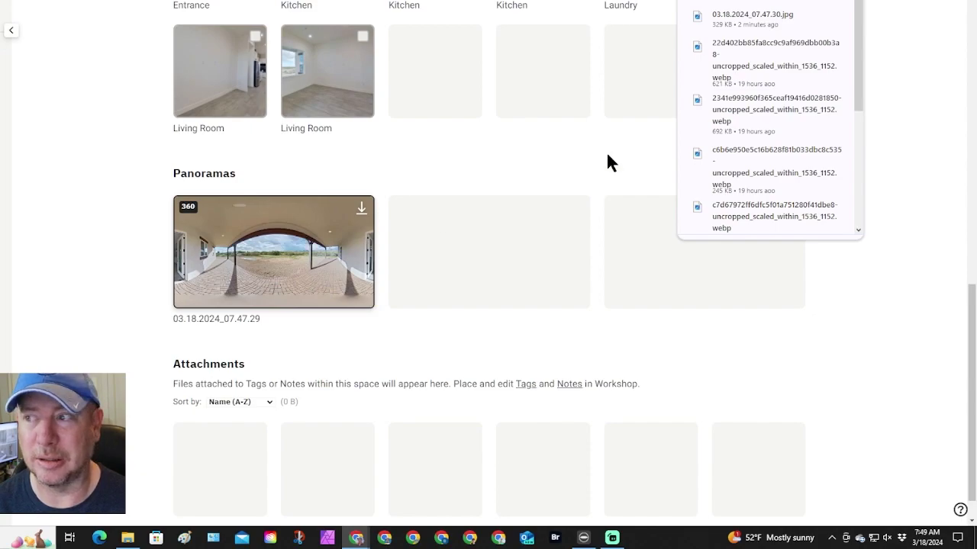
left_click(819, 2)
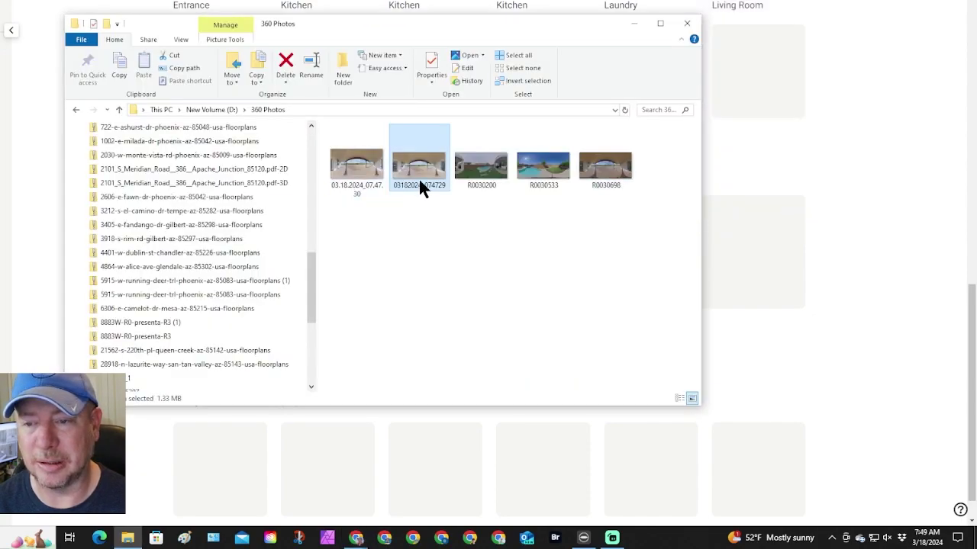
left_click(631, 23)
- Open the patio panorama in its large preview and save the displayed image into the 360 Photos folder
left_click(507, 208)
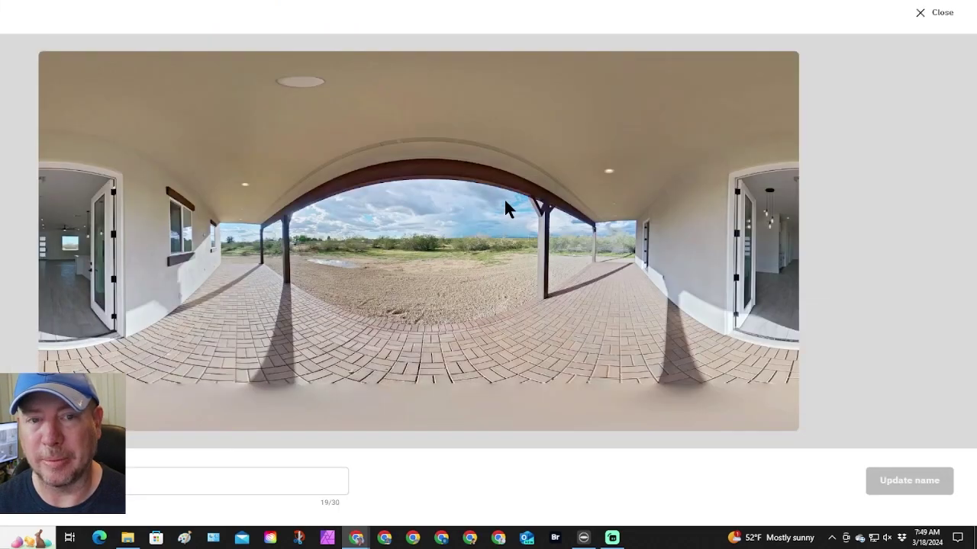
right_click(412, 244)
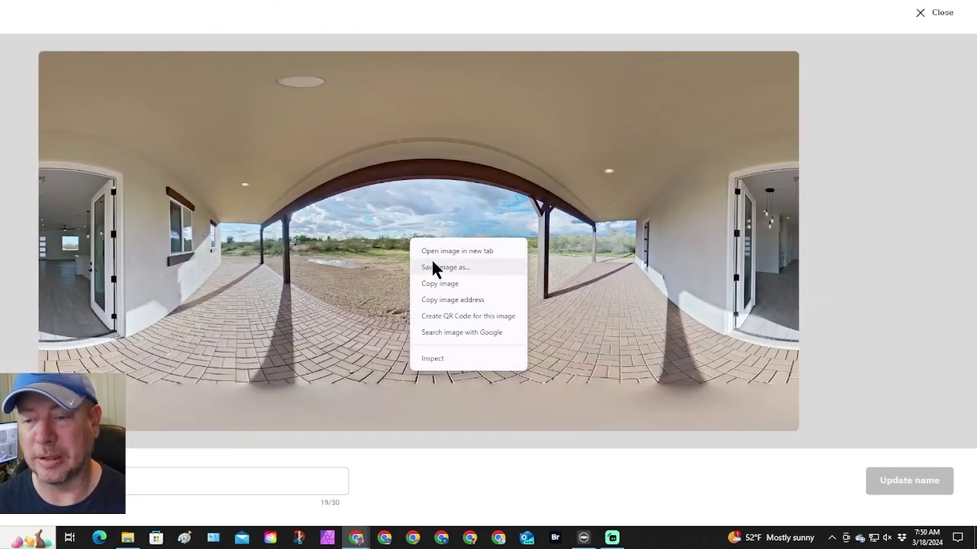
left_click(367, 204)
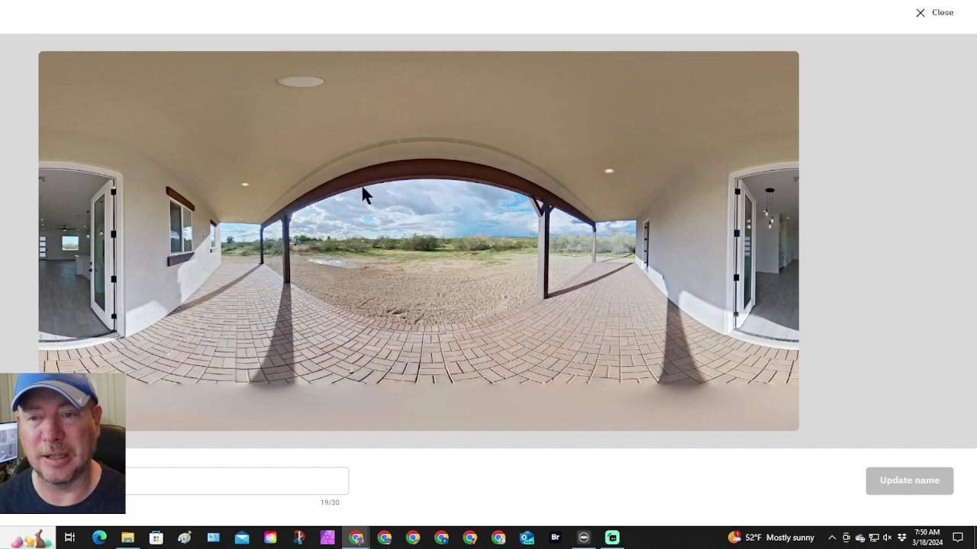
right_click(404, 248)
left_click(438, 275)
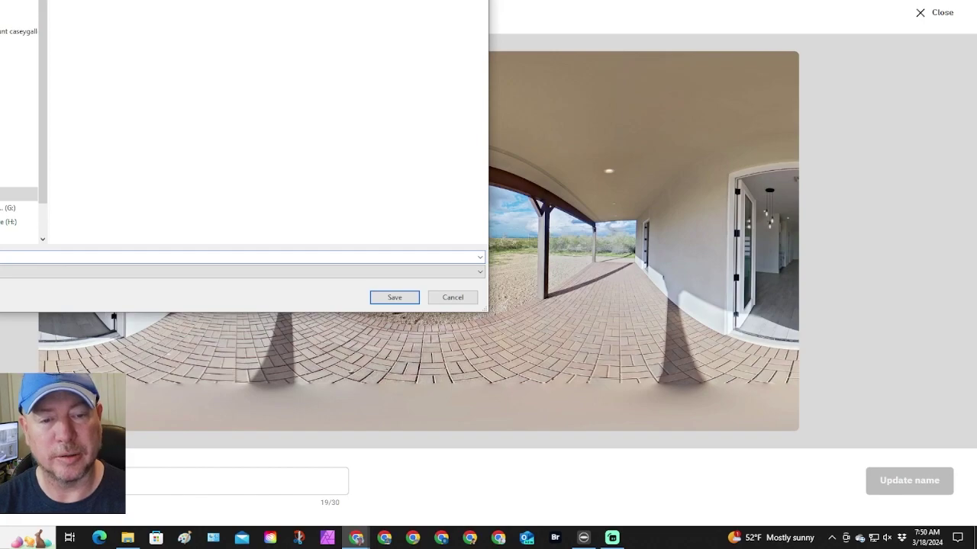
key("Return")
right_click(445, 187)
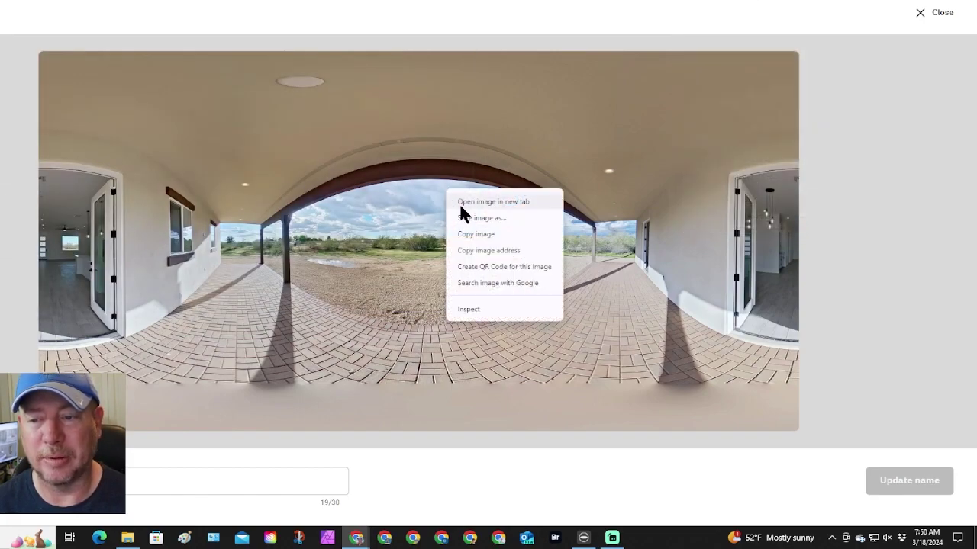
left_click(352, 183)
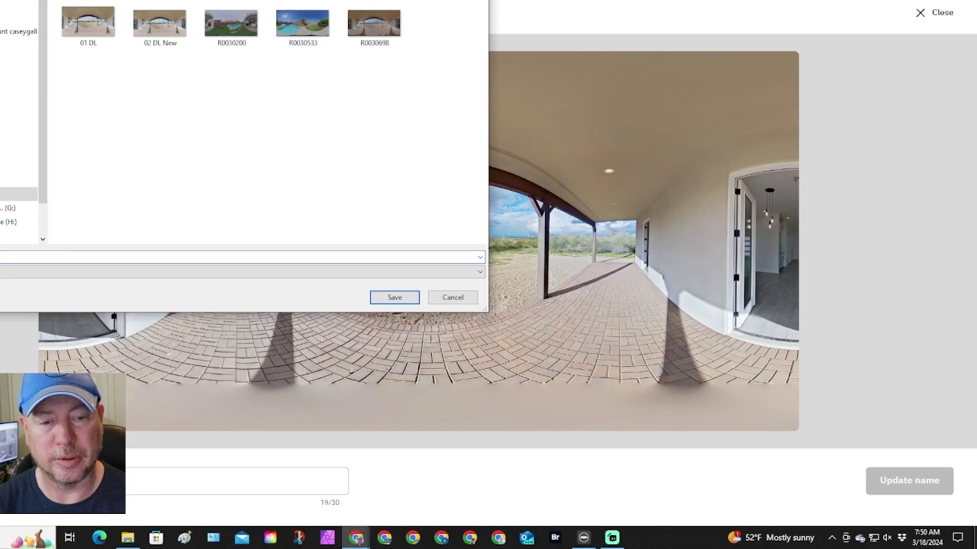
key("Return")
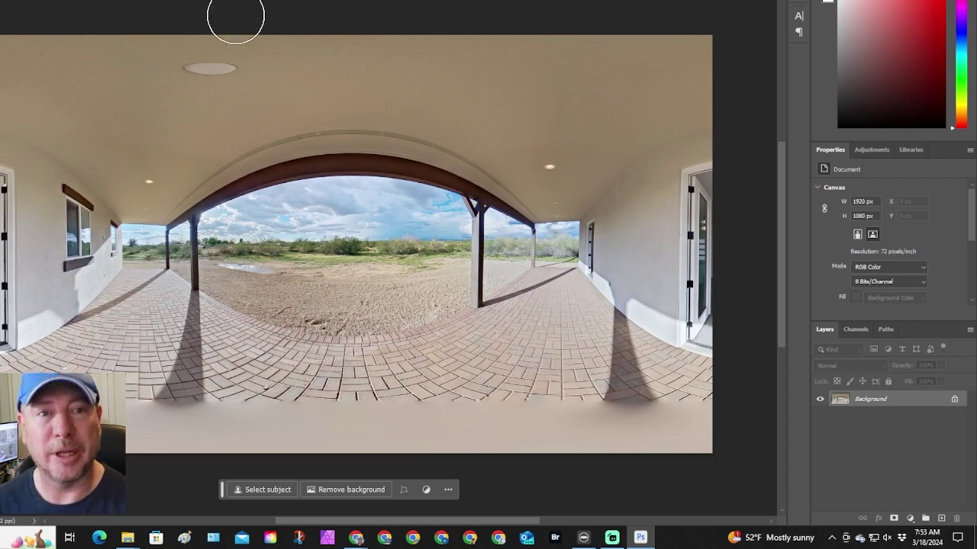
- Compare the image sizes of the three saved patio panoramas in Photoshop
left_click(0, 0)
left_click(1, 13)
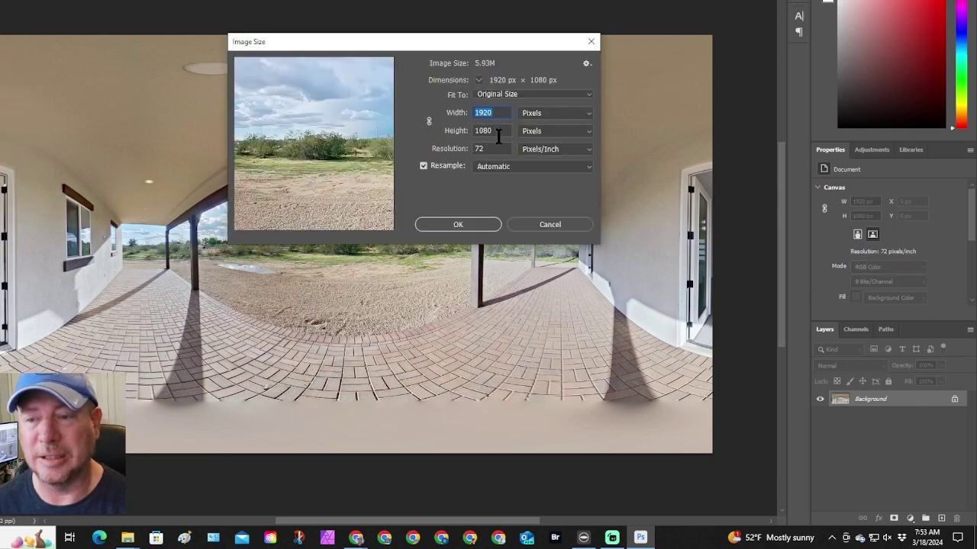
left_click(590, 39)
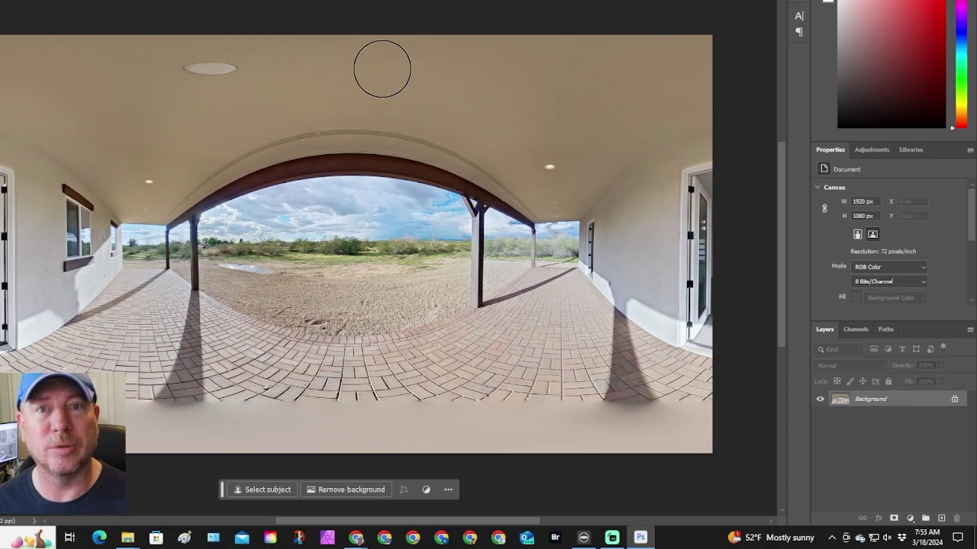
left_click(91, 0)
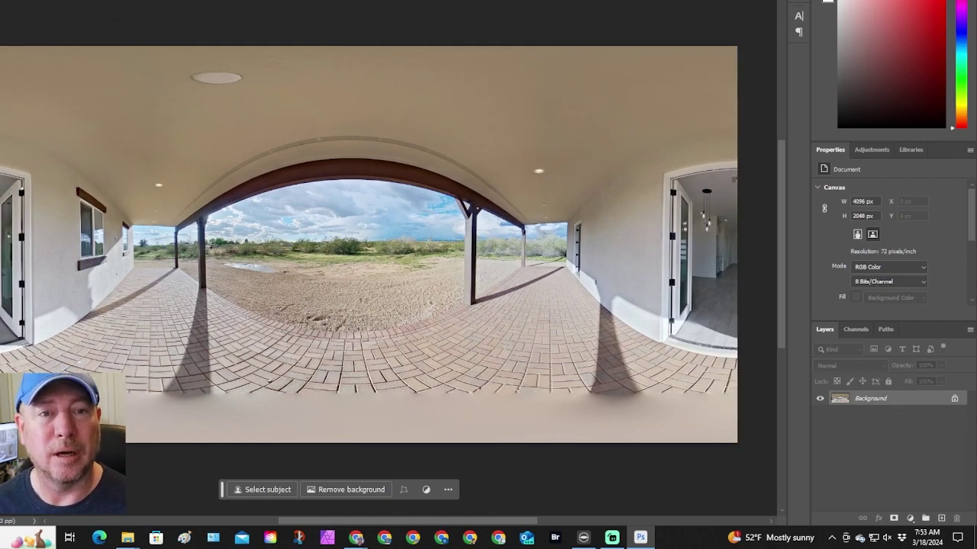
key("ctrl+alt+i")
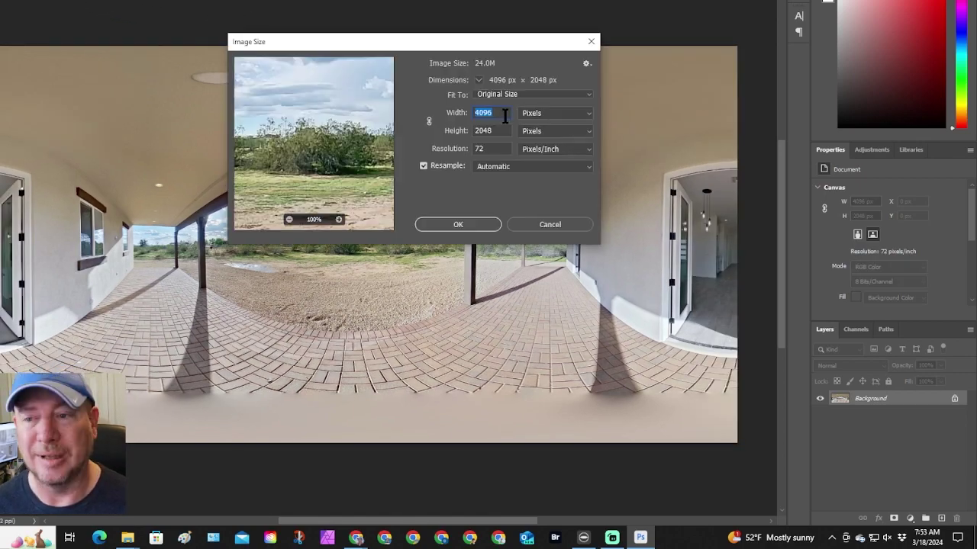
left_click(592, 43)
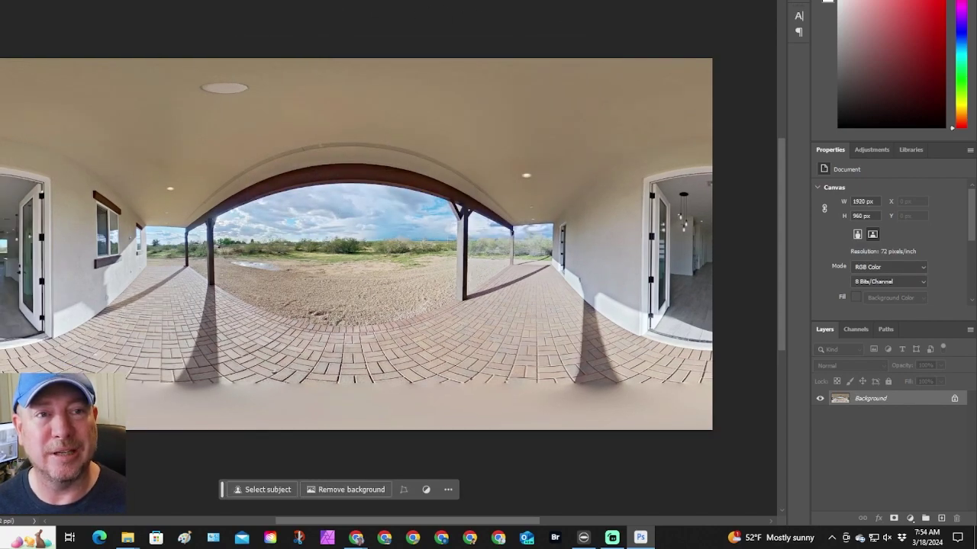
key("ctrl+alt+i")
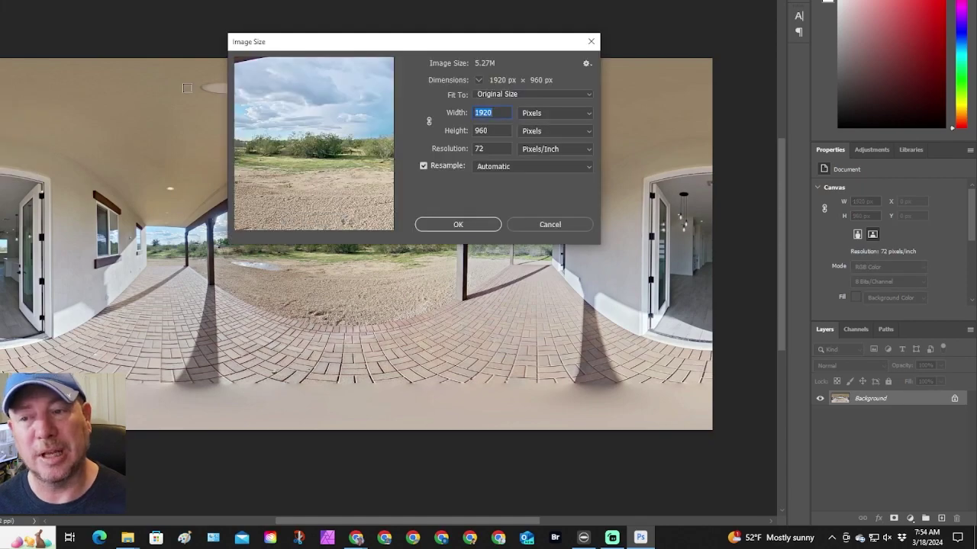
left_click(467, 223)
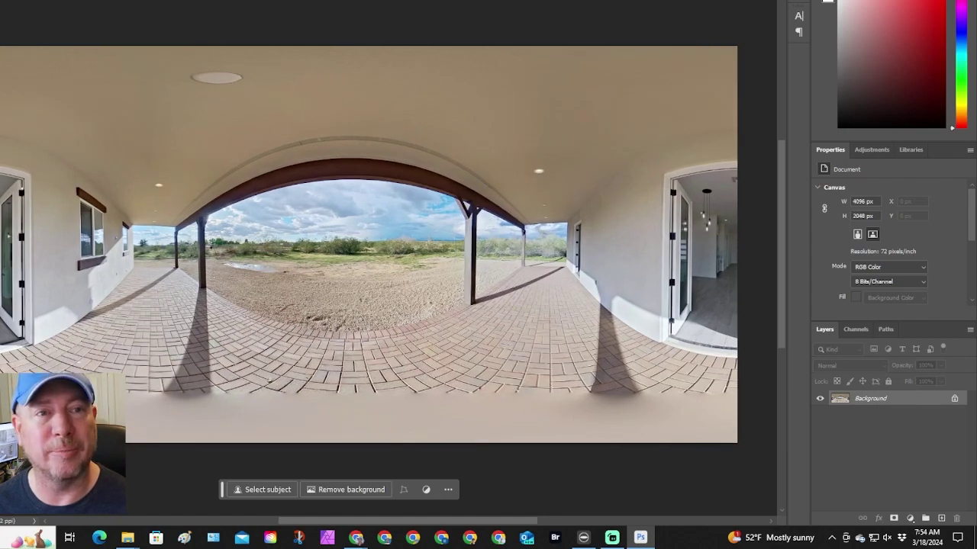
- Check the image size of the patio panorama chosen for editing
key("alt+e")
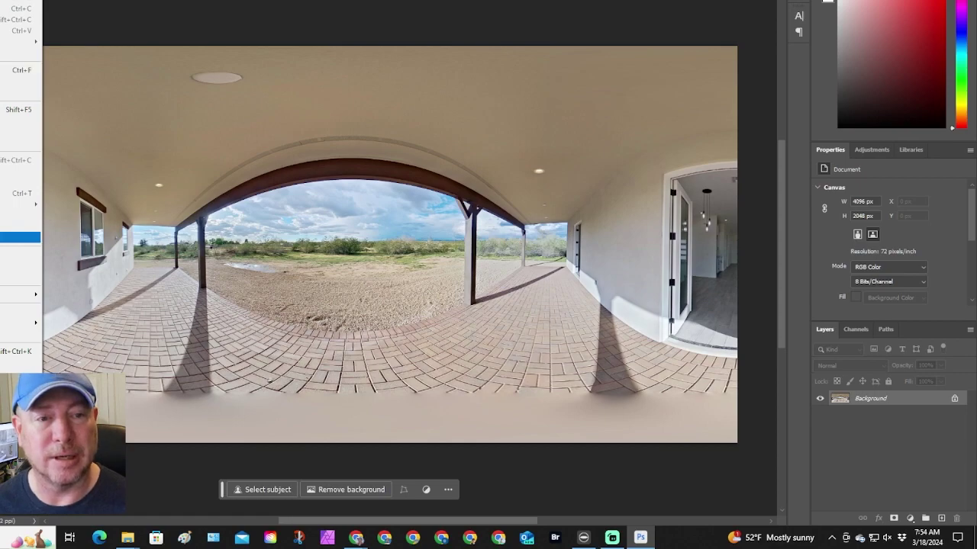
key("ctrl+alt+i")
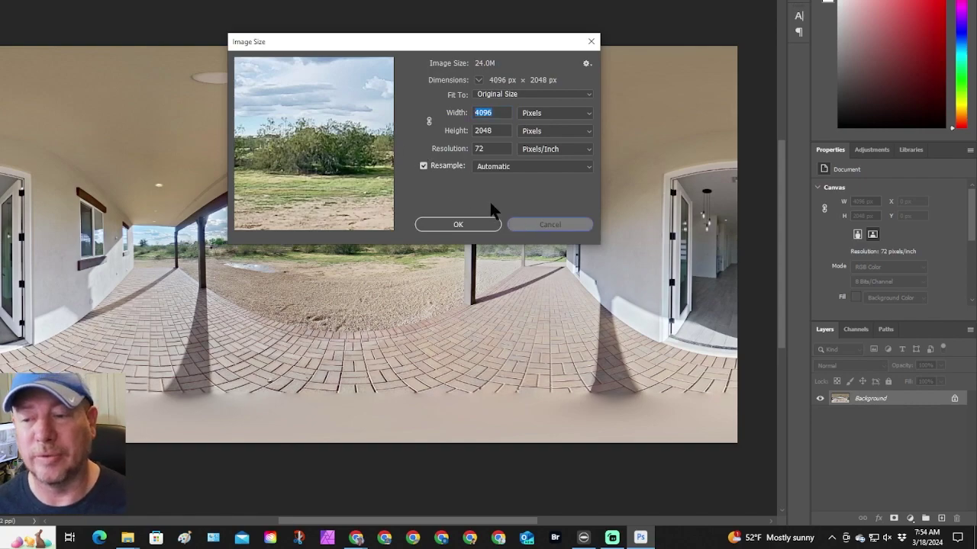
left_click(512, 223)
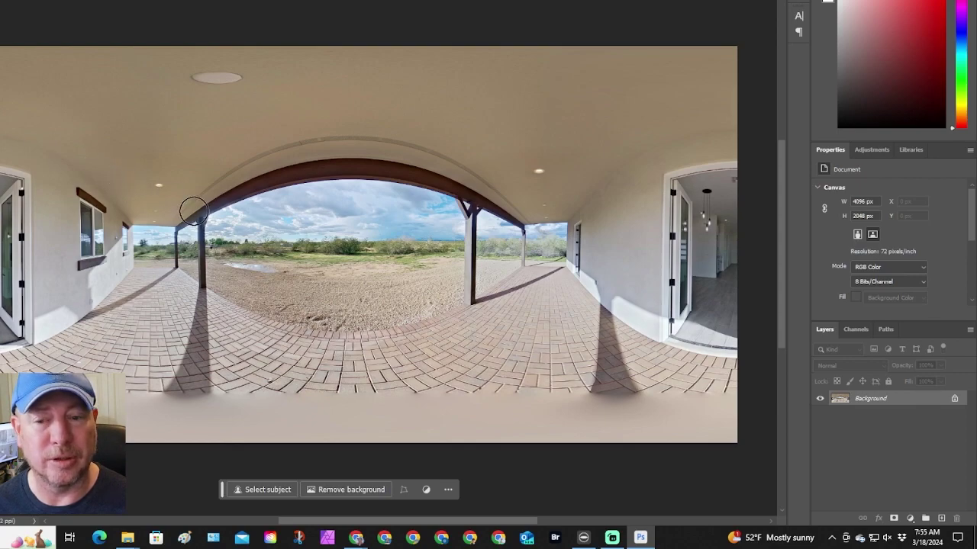
- Remove the puddle and the dark marks in the gravel from the panorama, and save it as a JPEG with quality 12, Maximum
mouse_move(230, 261)
left_mouse_down()
mouse_move(222, 264)
mouse_move(282, 273)
mouse_move(221, 264)
mouse_move(286, 263)
left_mouse_up()
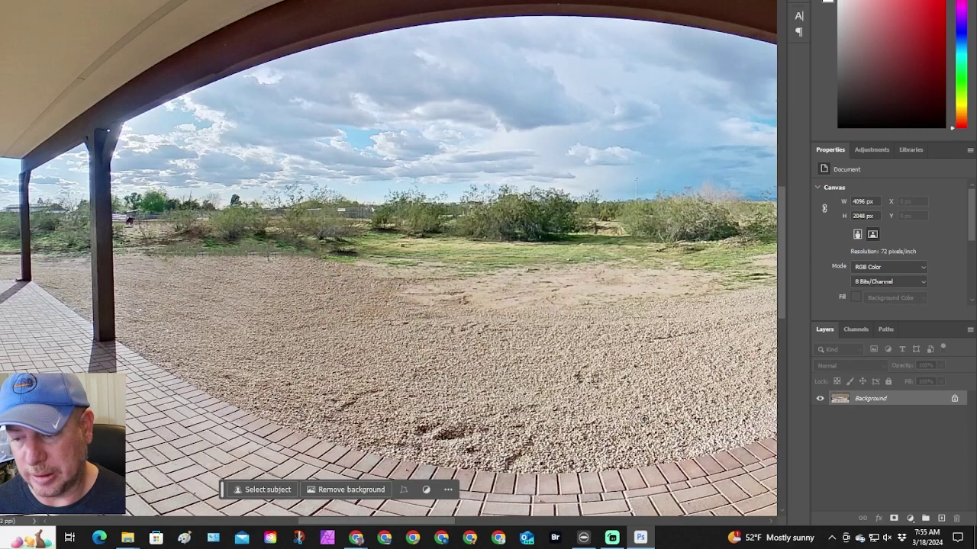
mouse_move(486, 428)
left_mouse_down()
mouse_move(444, 429)
mouse_move(508, 432)
left_mouse_up()
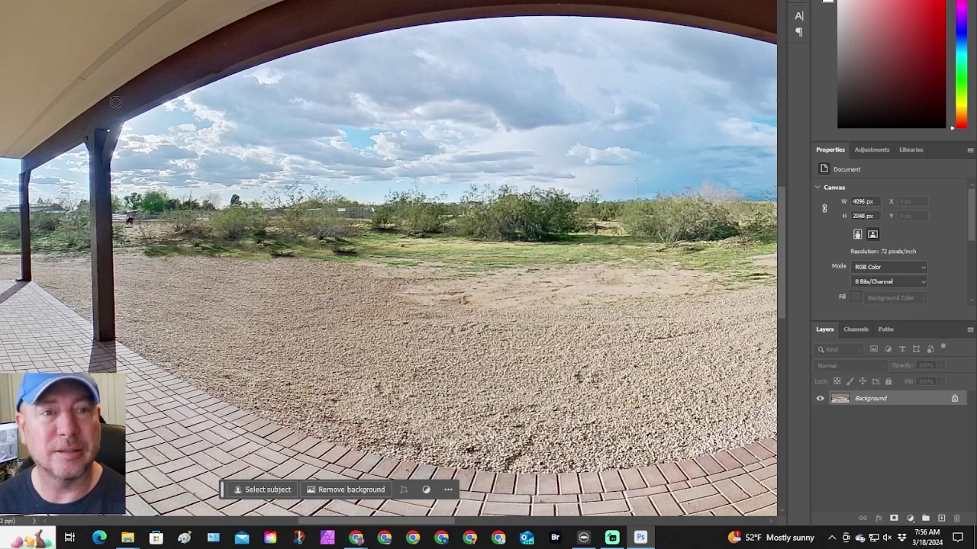
key("ctrl+s")
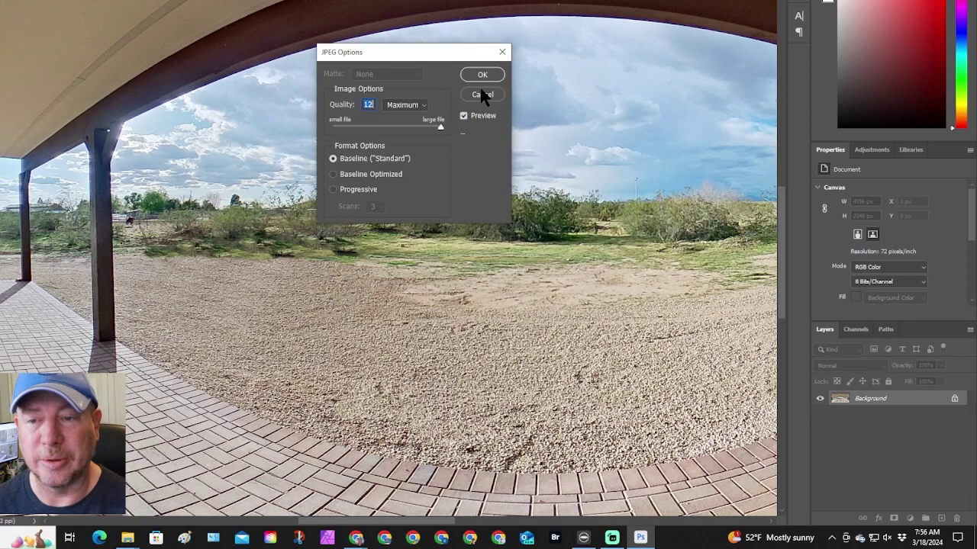
left_click(481, 74)
- Switch to the 360 Photos folder and show its files as extra large icons
left_click(908, 0)
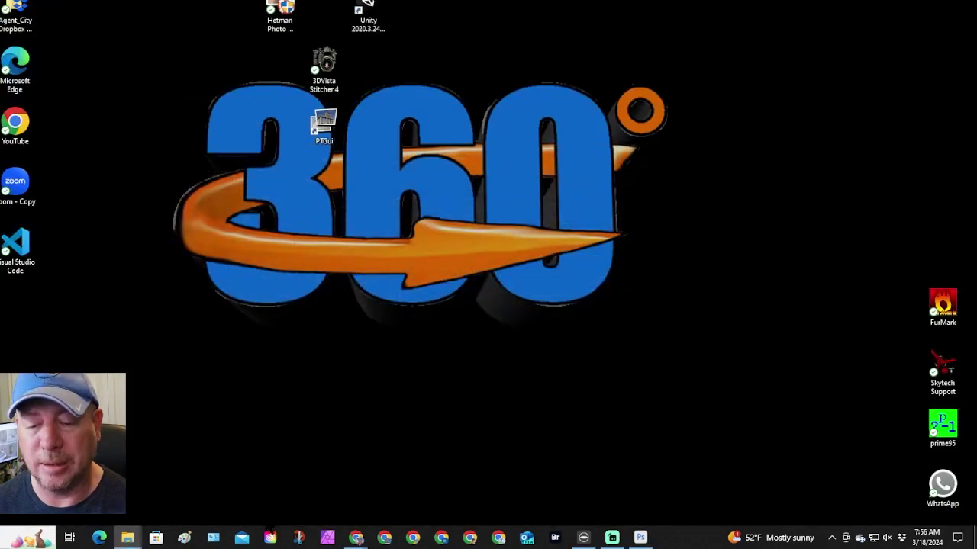
left_click(128, 538)
right_click(528, 224)
mouse_move(523, 234)
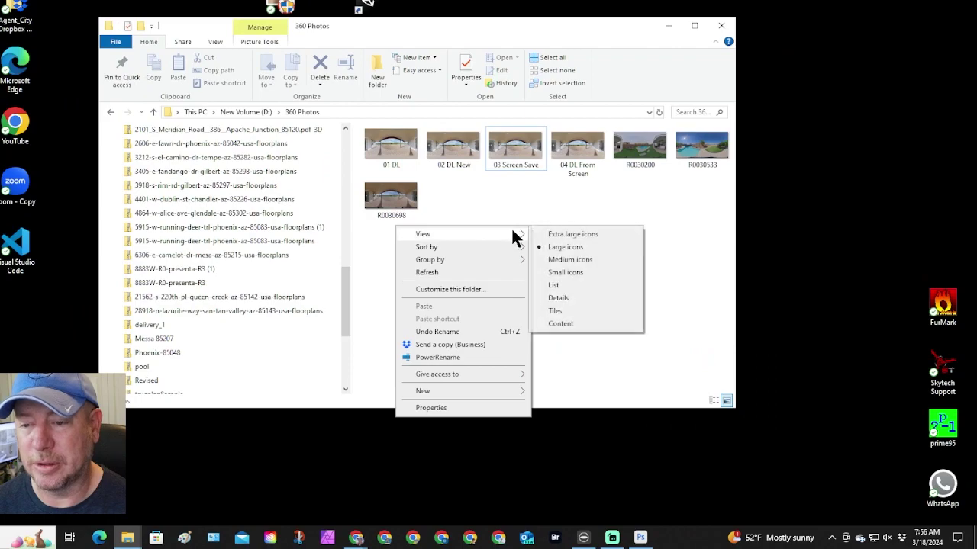
left_click(578, 233)
- Delete 01 DL, 03 Screen Save and 04 DL From Screen, and view the retouched 02 DL New panorama
left_click(462, 164)
left_click(320, 68)
left_click(571, 183)
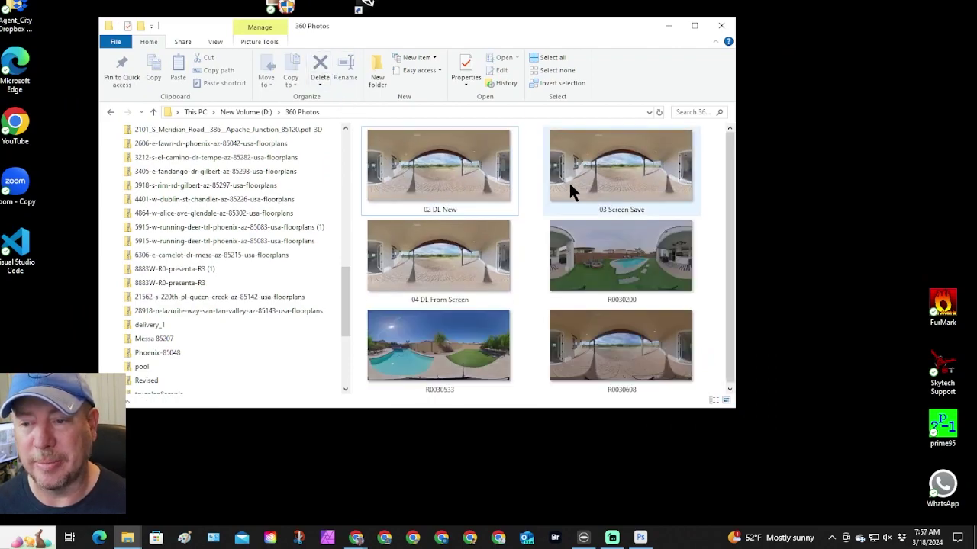
left_click(320, 68)
left_click(593, 166)
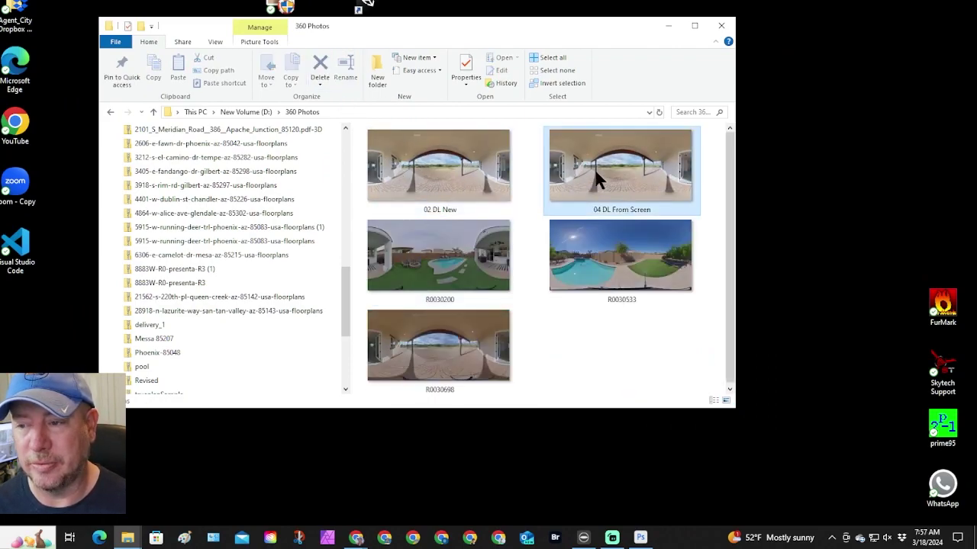
left_click(320, 65)
double_click(453, 173)
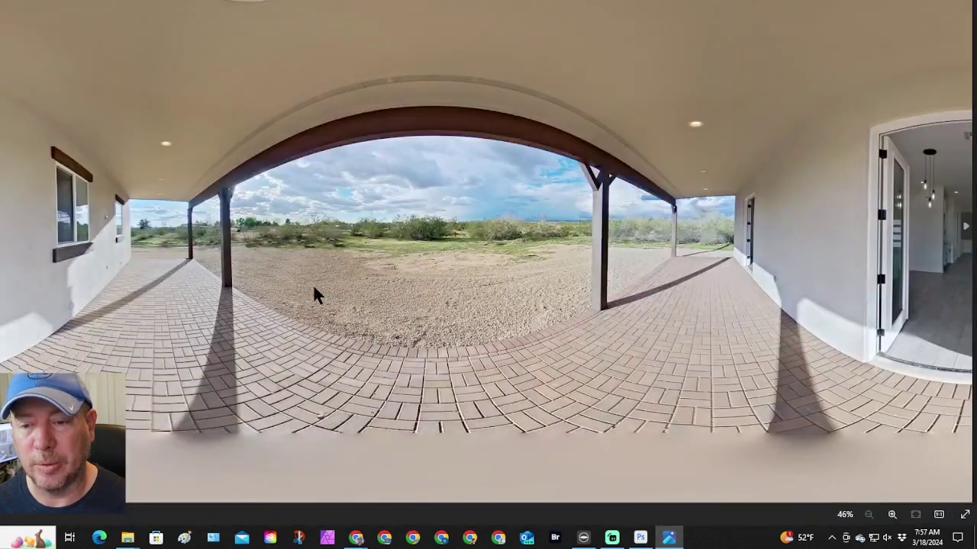
key("alt+F4")
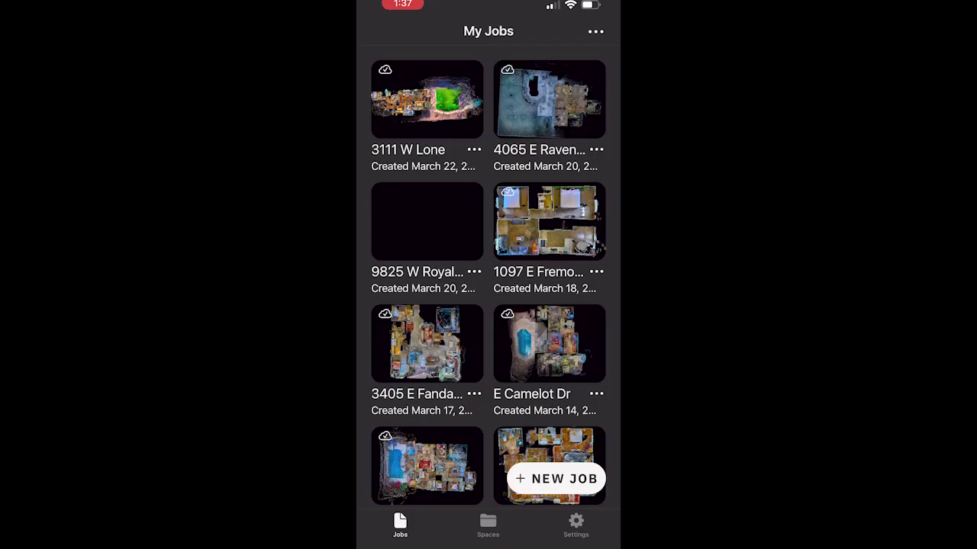
- Look through the list of jobs in the Matterport capture app on the phone
left_click(487, 525)
left_click(400, 525)
scroll(488, 275, "down", 5)
scroll(489, 275, "up", 5)
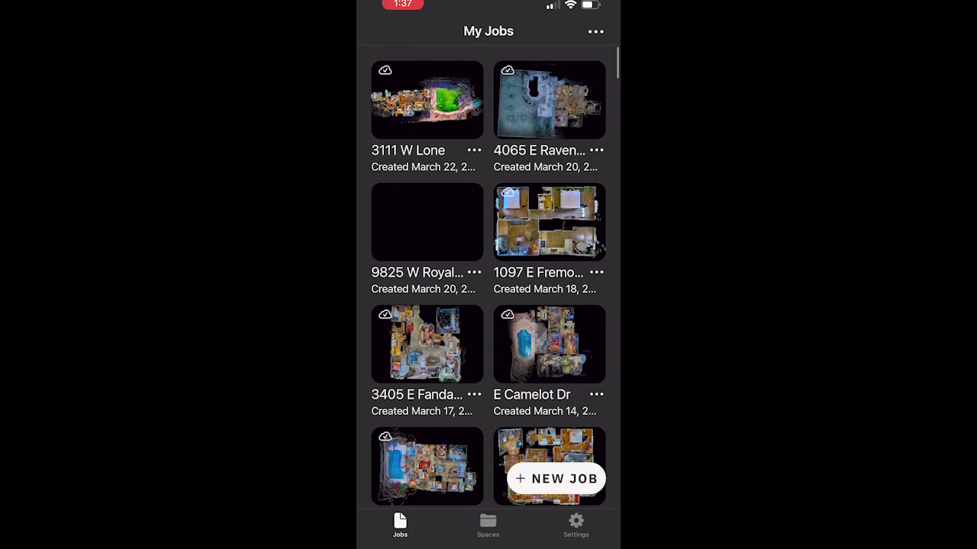
scroll(488, 275, "down", 3)
scroll(488, 275, "up", 2)
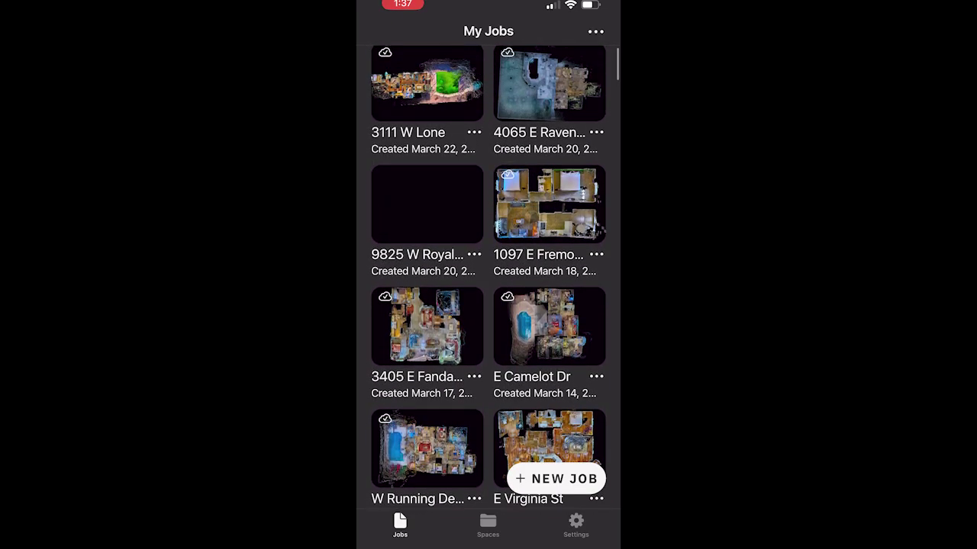
scroll(489, 275, "down", 2)
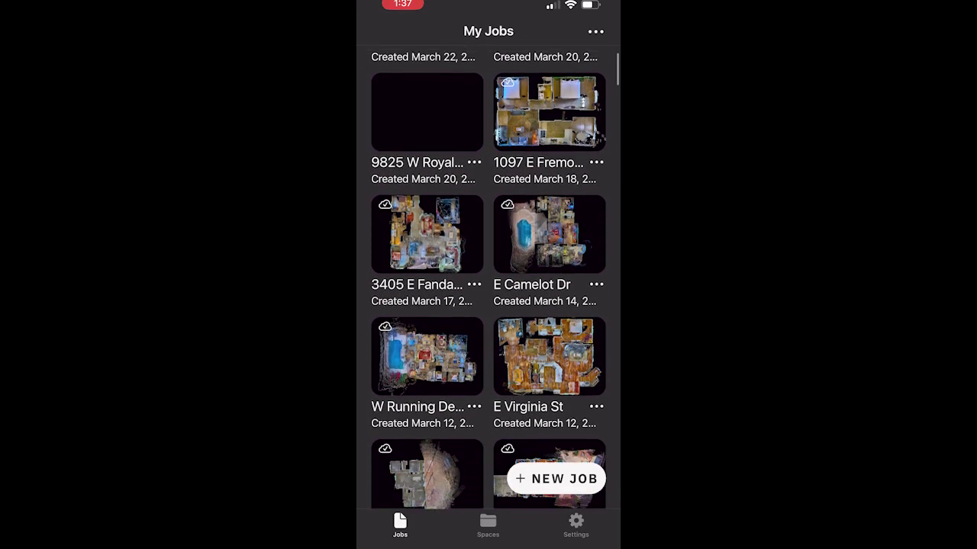
scroll(488, 275, "up", 2)
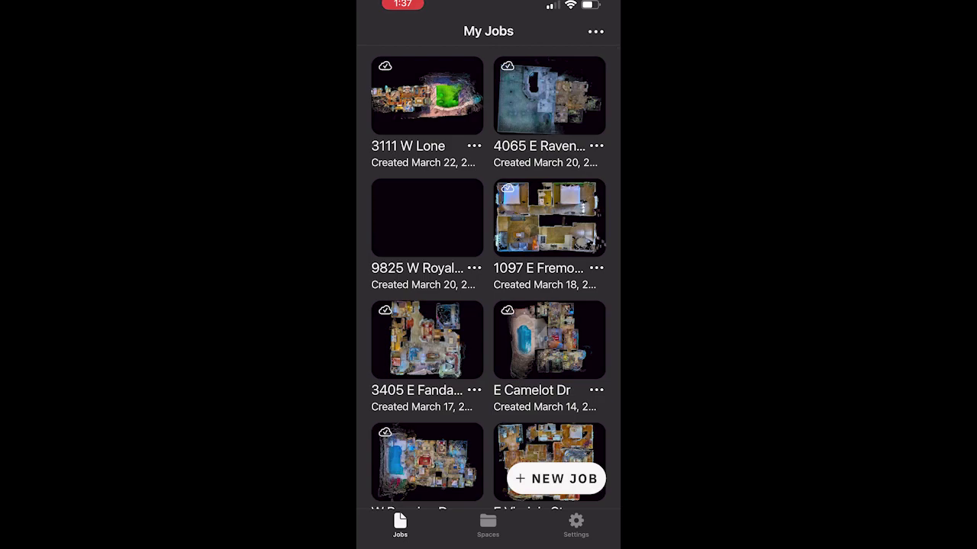
- Find the unarchived space created March 19, 2024 in the spaces list and restore its job data
left_click(488, 525)
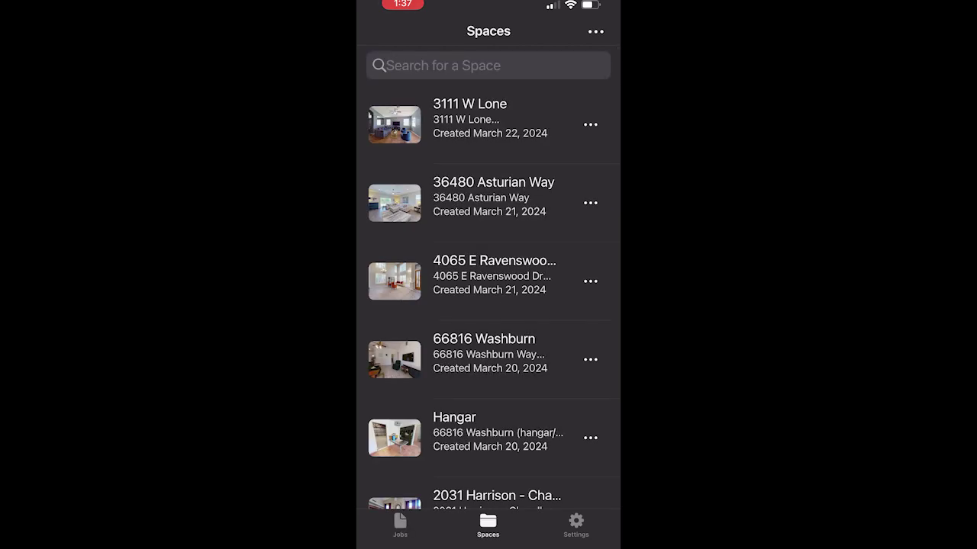
scroll(488, 298, "down", 3)
scroll(489, 298, "up", 3)
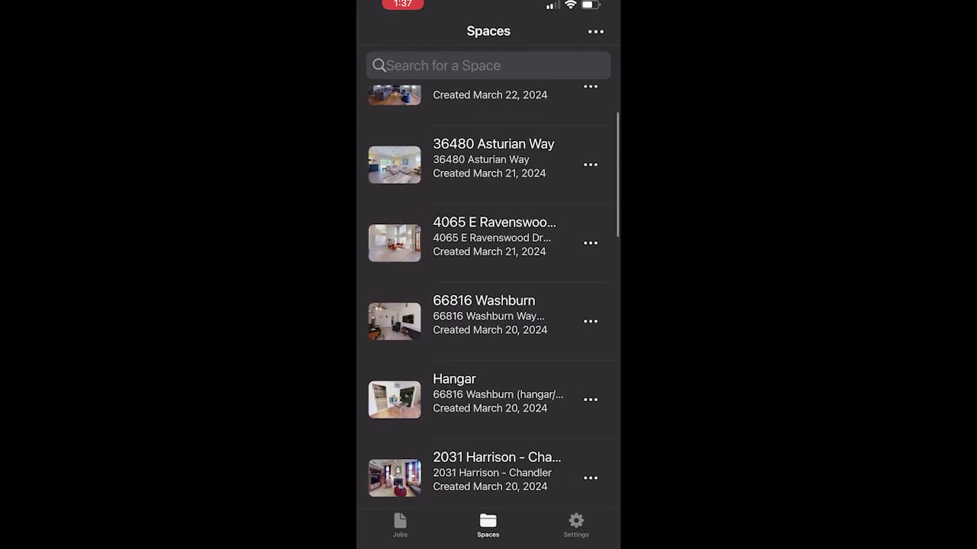
scroll(488, 297, "down", 5)
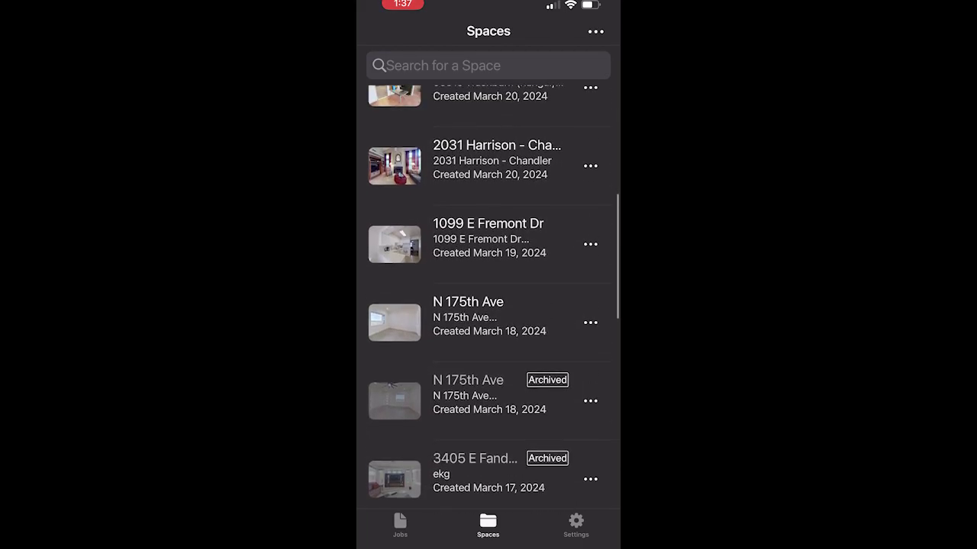
left_click(590, 244)
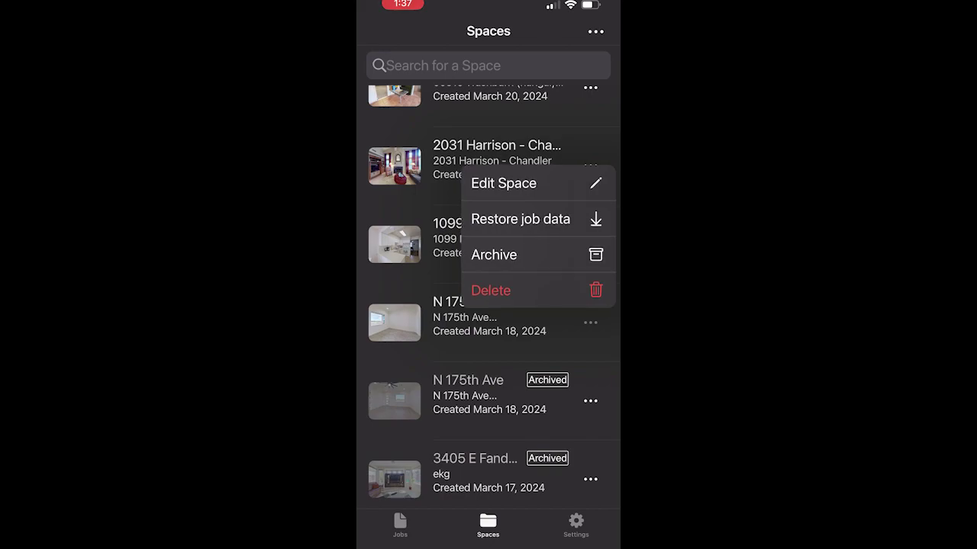
left_click(521, 219)
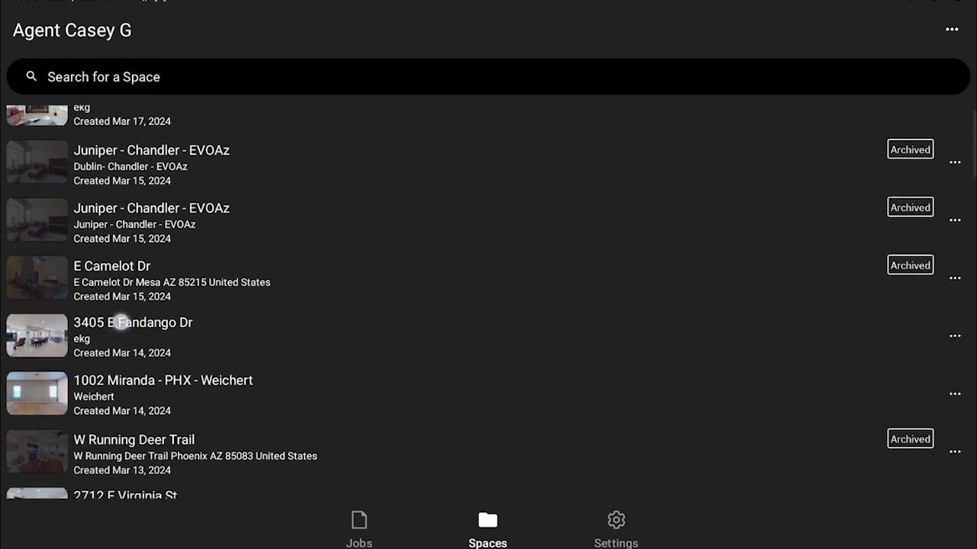
- Open the last job in the tablet's job list and look around the patio panorama of scan 10
scroll(122, 322, "down", 1)
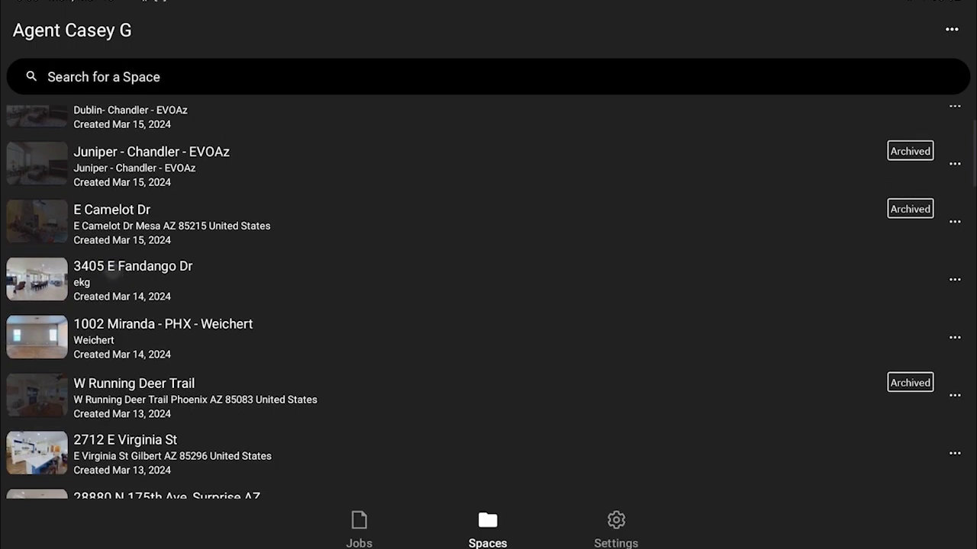
left_click(358, 519)
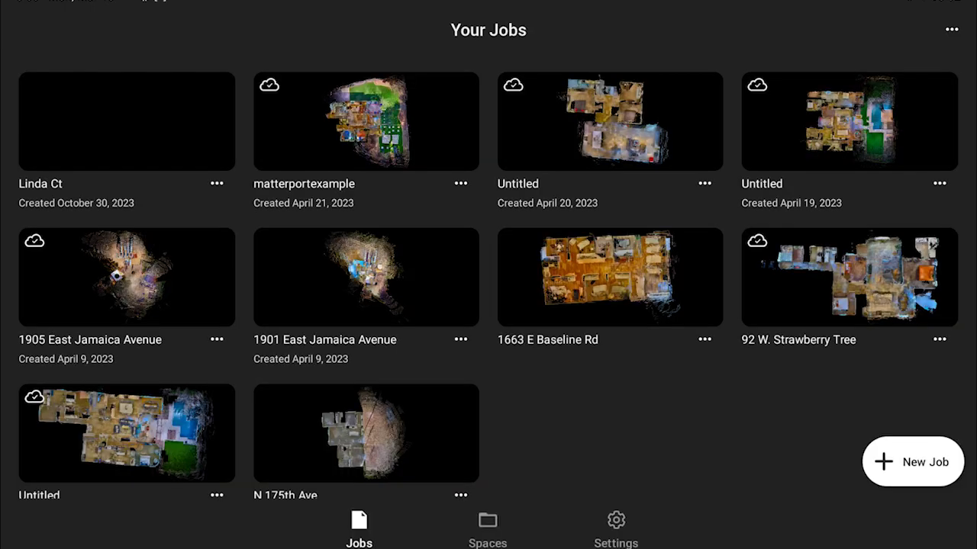
left_click(366, 434)
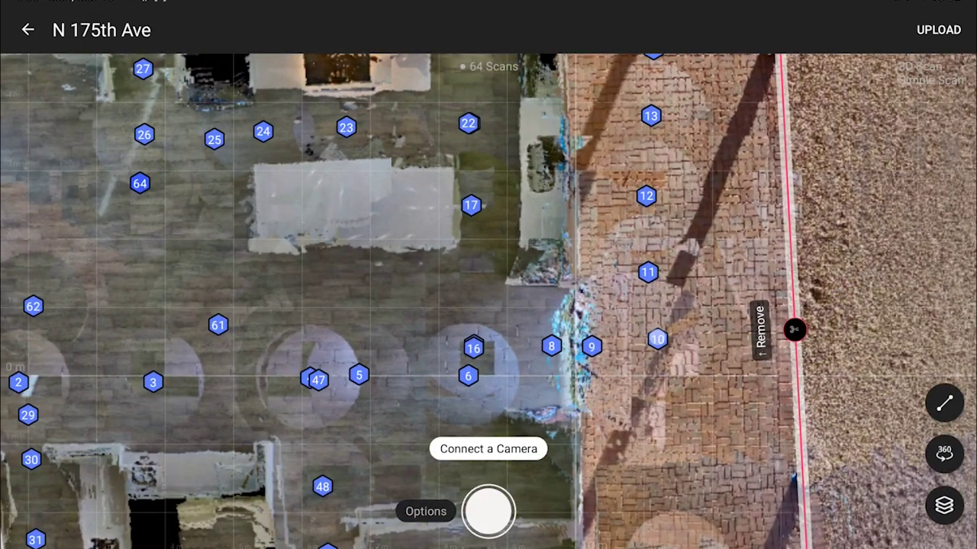
left_click(657, 340)
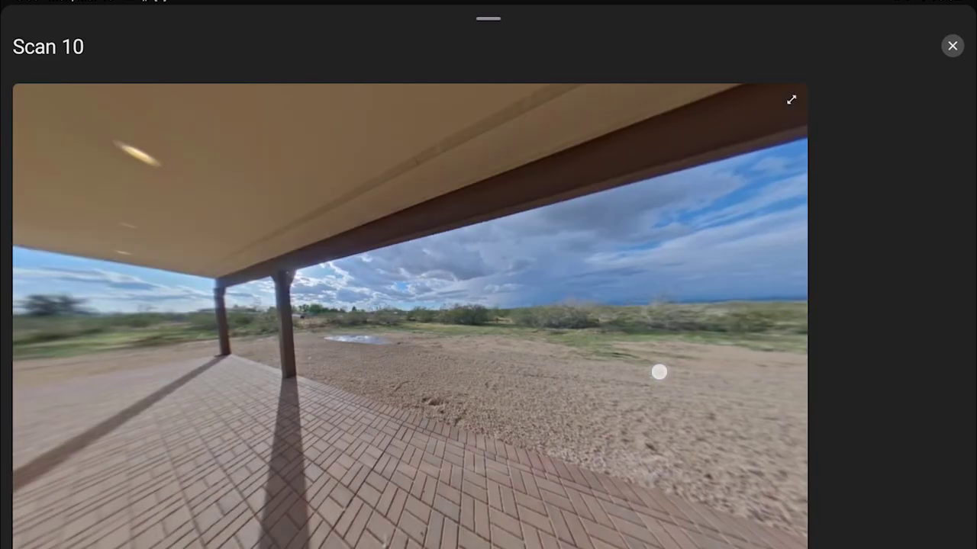
left_click_drag(659, 371, 501, 349)
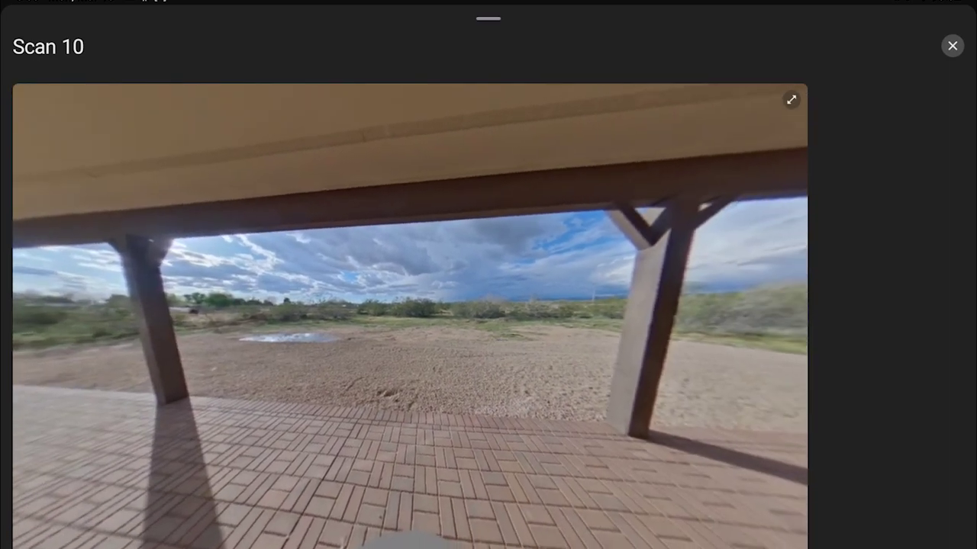
left_click(953, 46)
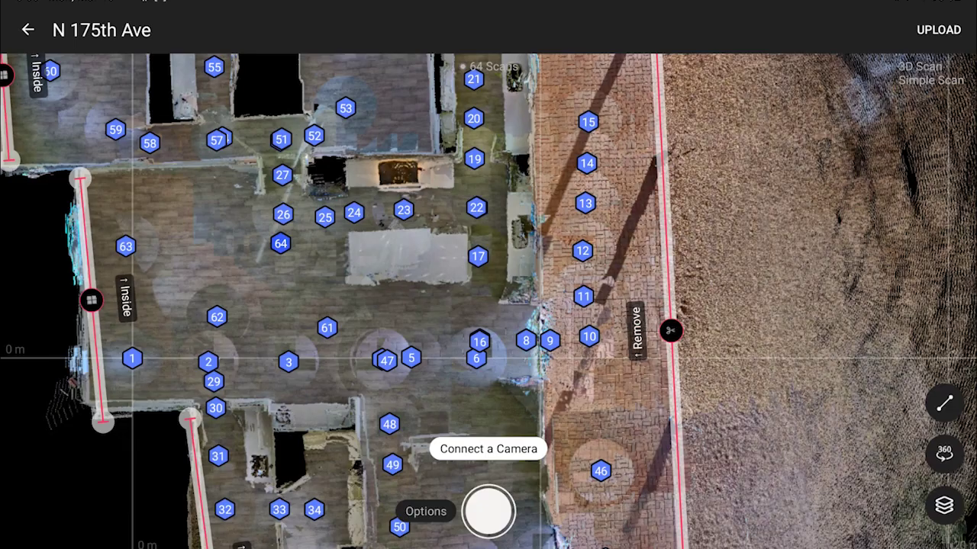
- Review the job's scan options and start importing 360° images as a 3D Scan
left_click(425, 511)
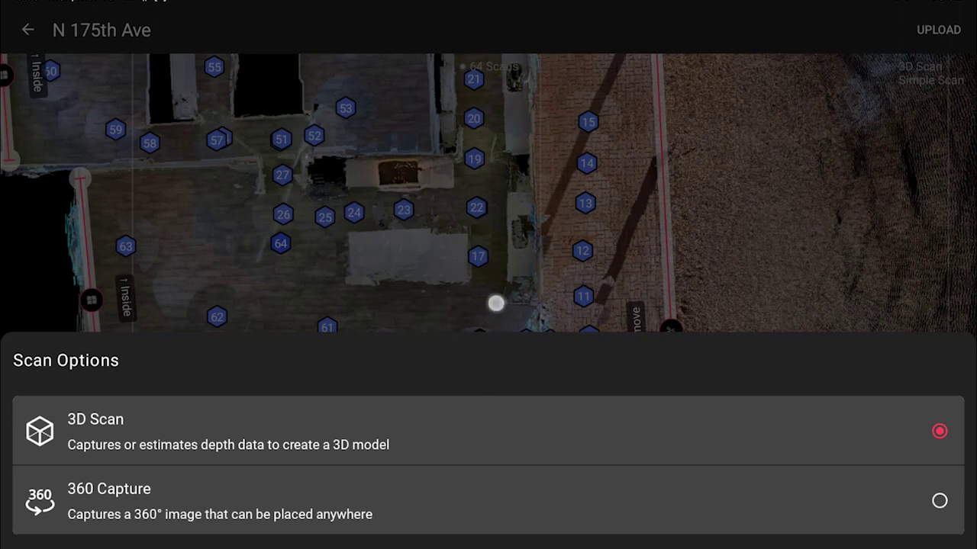
left_click(440, 244)
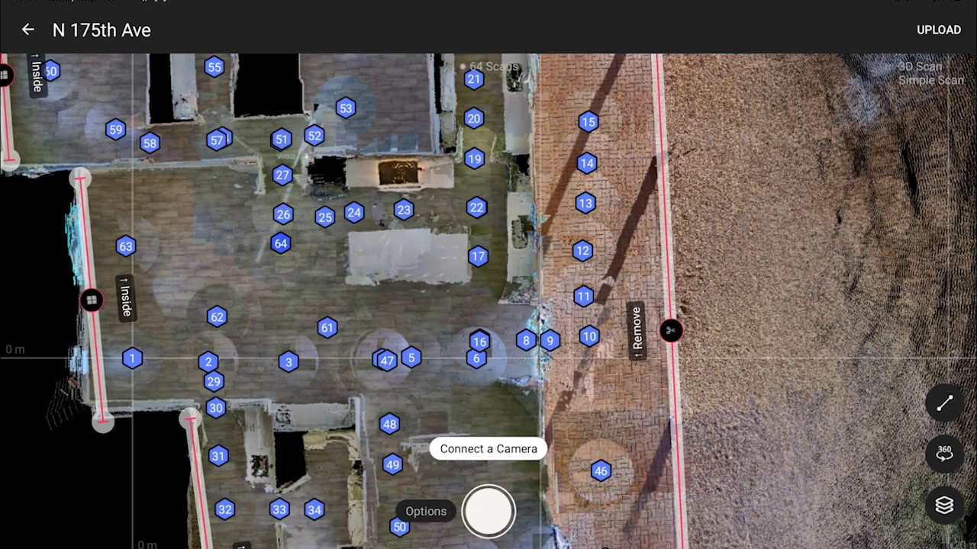
left_click(492, 450)
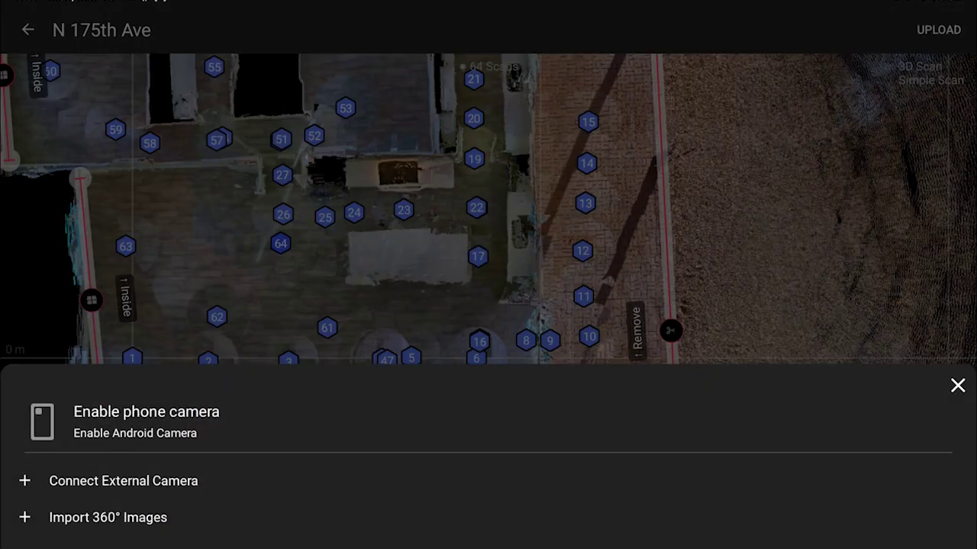
left_click(136, 519)
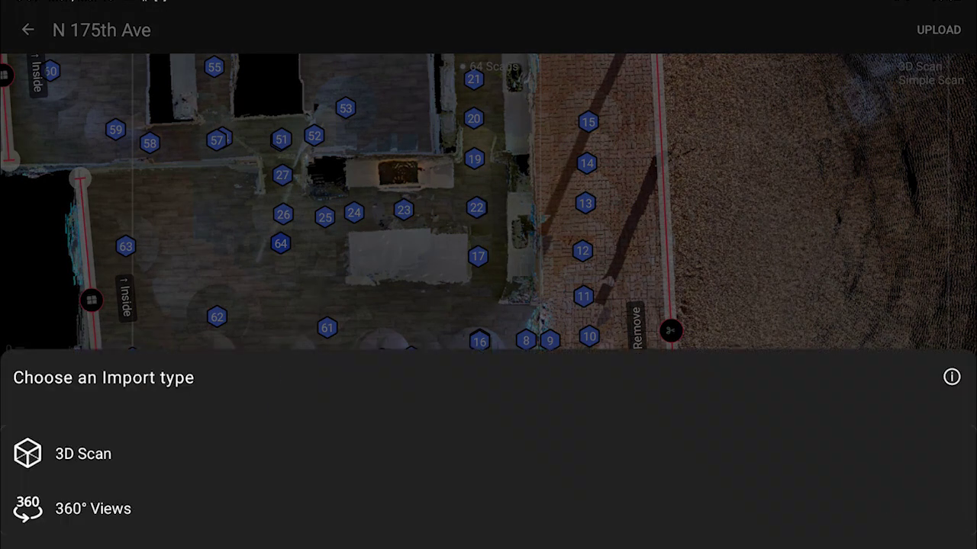
left_click(91, 456)
- Find the Sunsets folder in Dropbox, and import 02 DL New.jpg from the tablet's Download folder as a 3D Scan
scroll(321, 402, "down", 5)
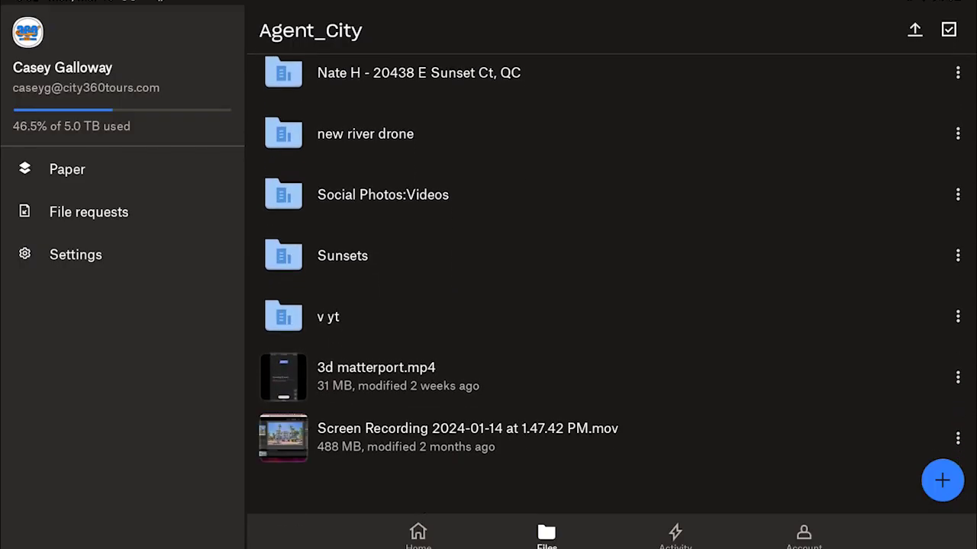
left_click(538, 257)
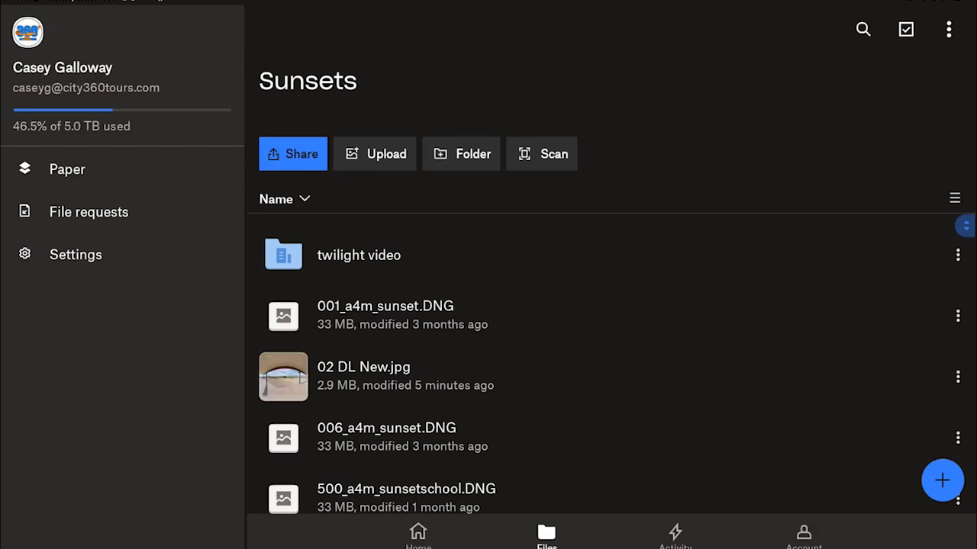
left_click(386, 314)
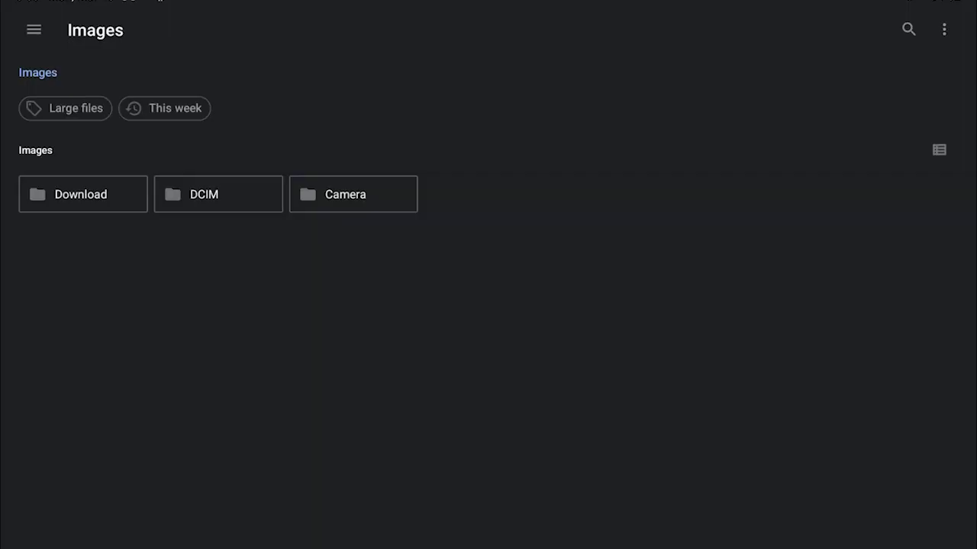
left_click(83, 194)
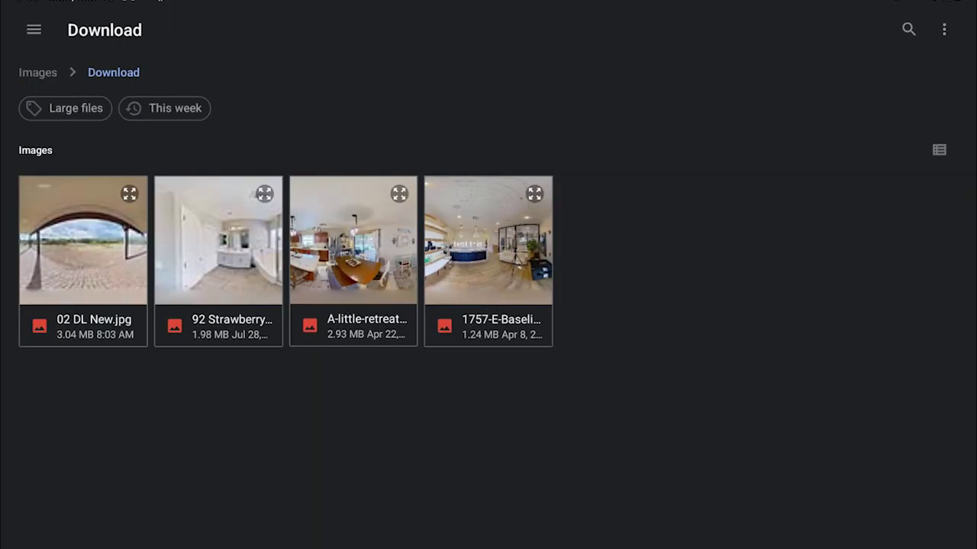
left_click(83, 241)
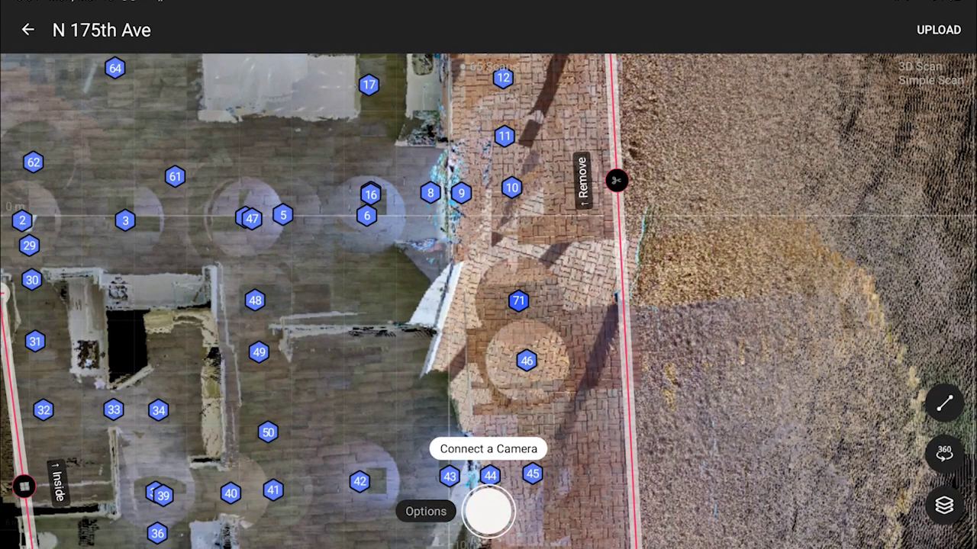
- Realign imported scan 71 on the patio pavers beside scan 9, just below scan 11, and accept the new position
left_click_drag(737, 296, 768, 346)
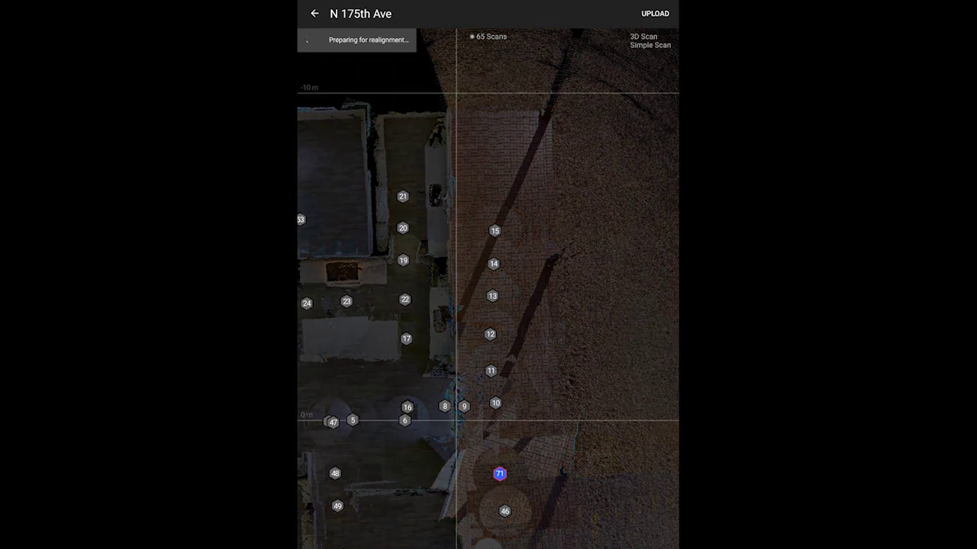
mouse_move(499, 474)
left_mouse_down()
mouse_move(547, 395)
mouse_move(499, 408)
left_mouse_up()
left_click_drag(562, 204, 536, 187)
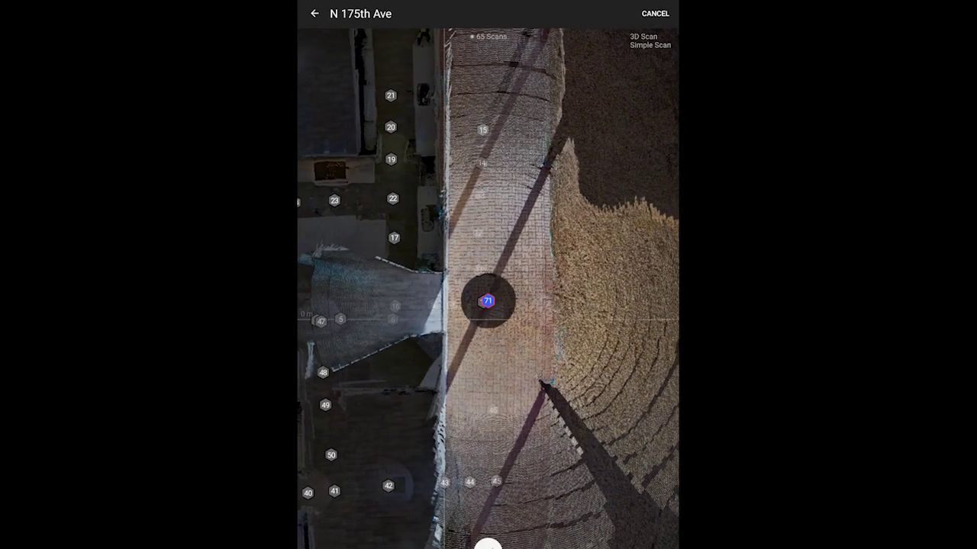
left_click(492, 545)
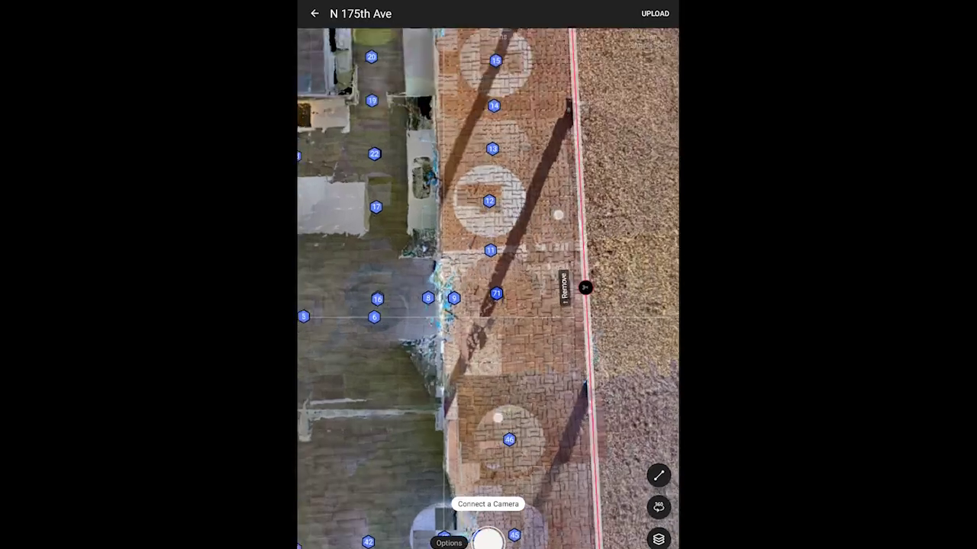
scroll(534, 324, "up", 3)
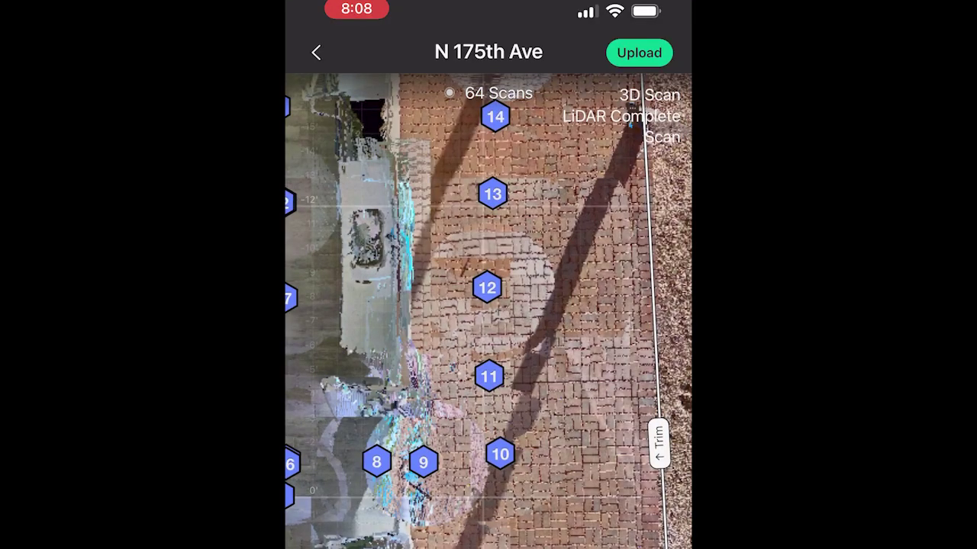
scroll(489, 312, "up", 3)
scroll(488, 311, "down", 3)
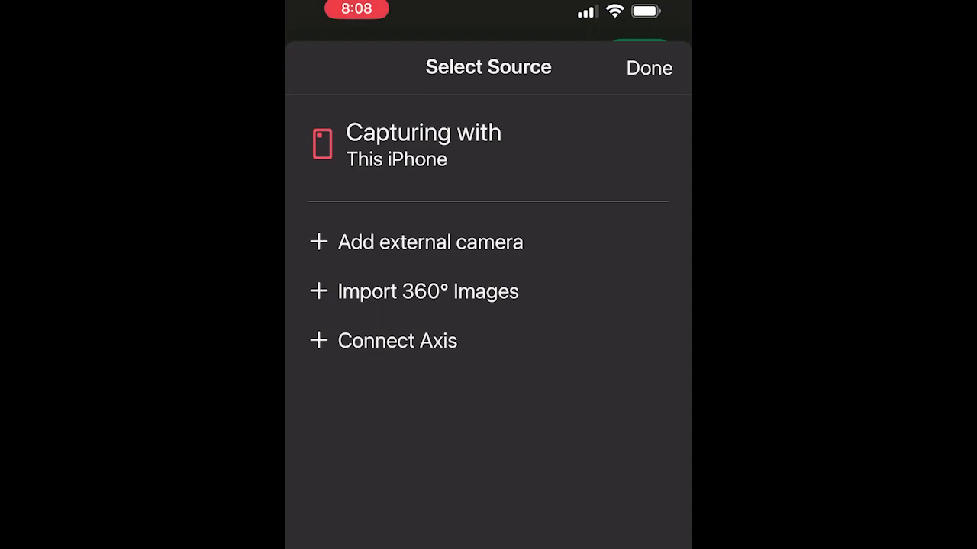
left_click(428, 291)
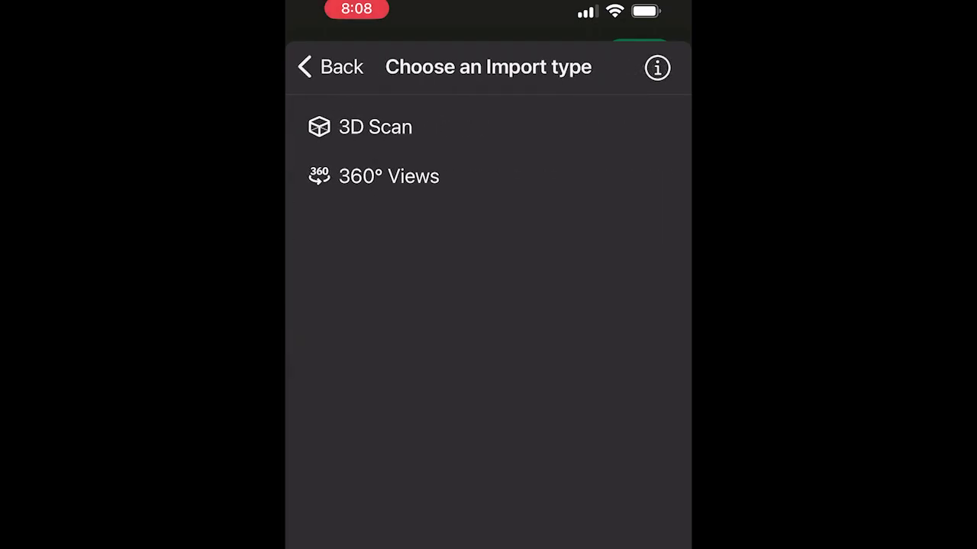
left_click(375, 127)
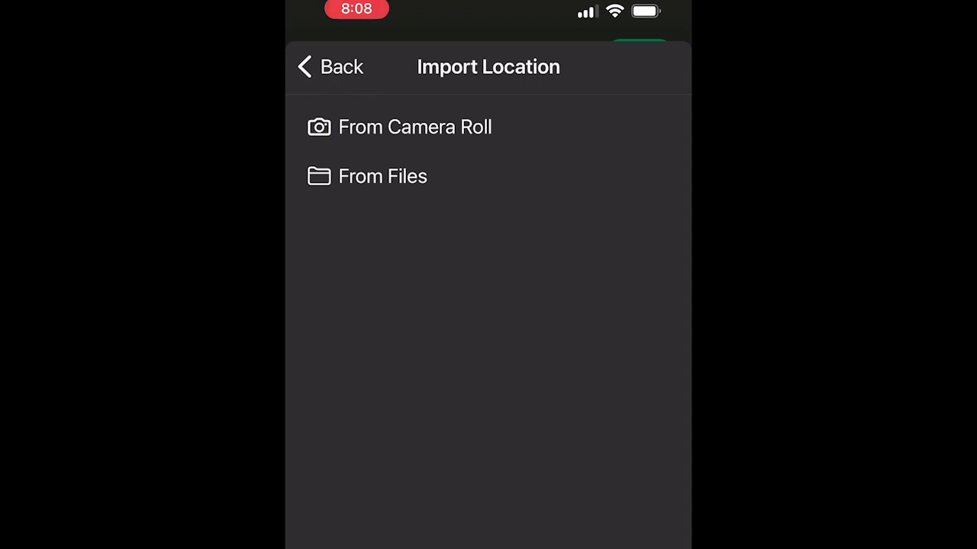
left_click(383, 177)
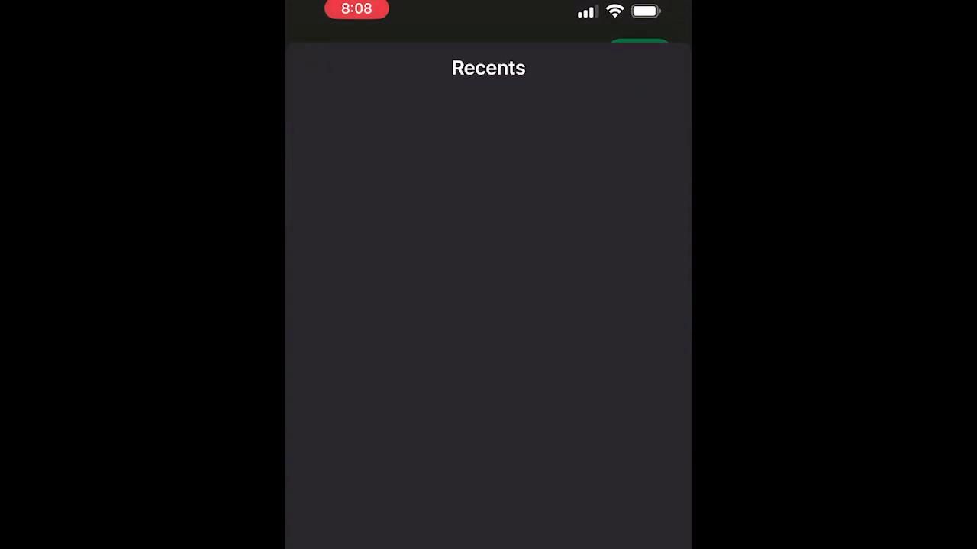
left_click_drag(488, 545, 489, 321)
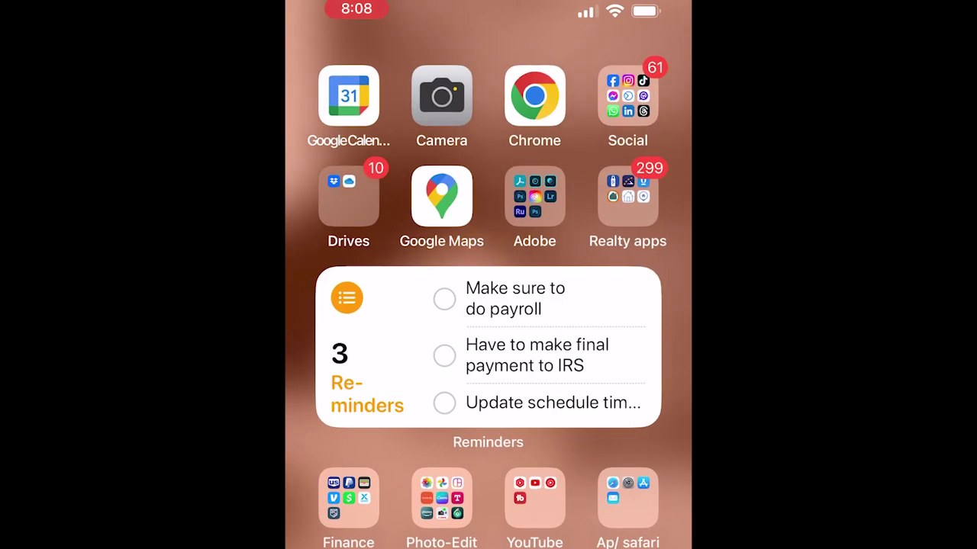
- Open the Drives app folder on the phone, and import the patio panorama into the Matterport job as a 3D Scan
left_click(350, 196)
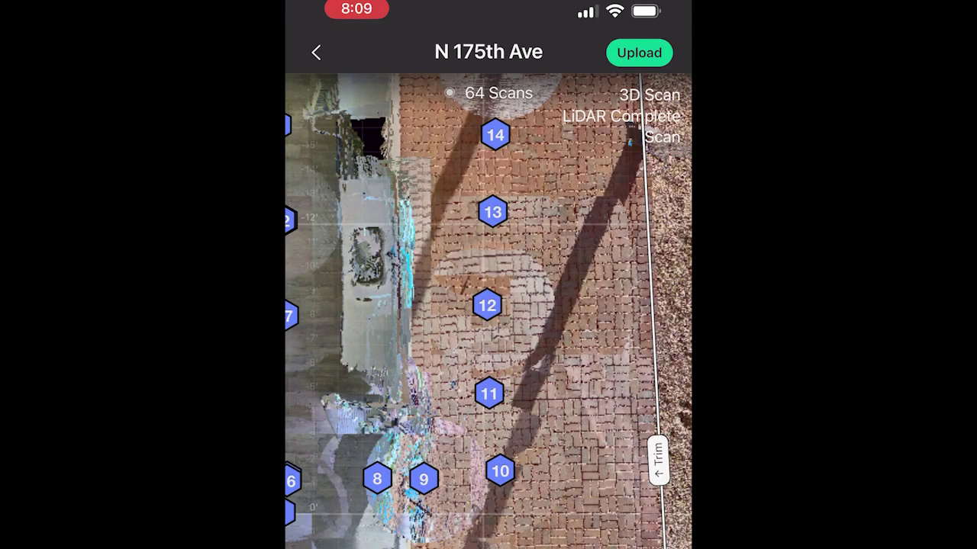
left_click(488, 545)
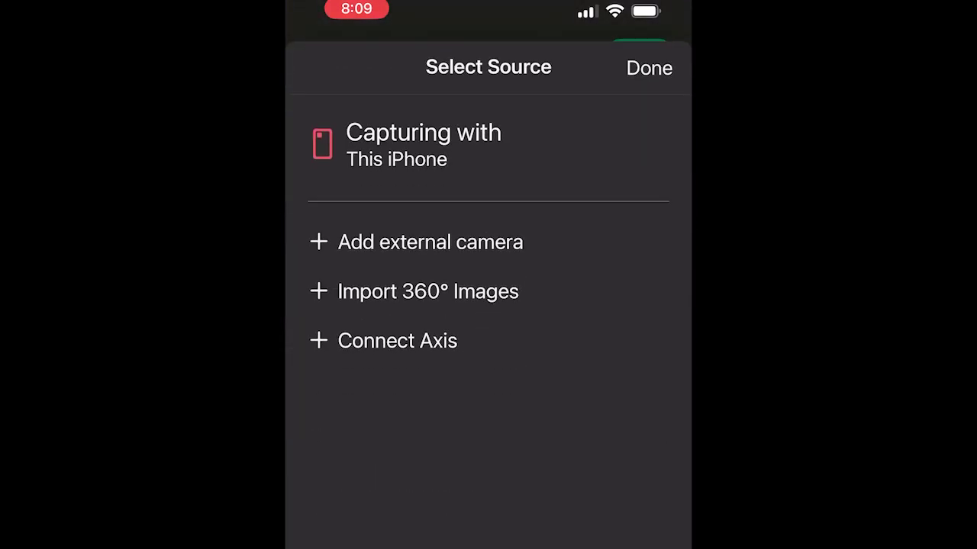
left_click(428, 291)
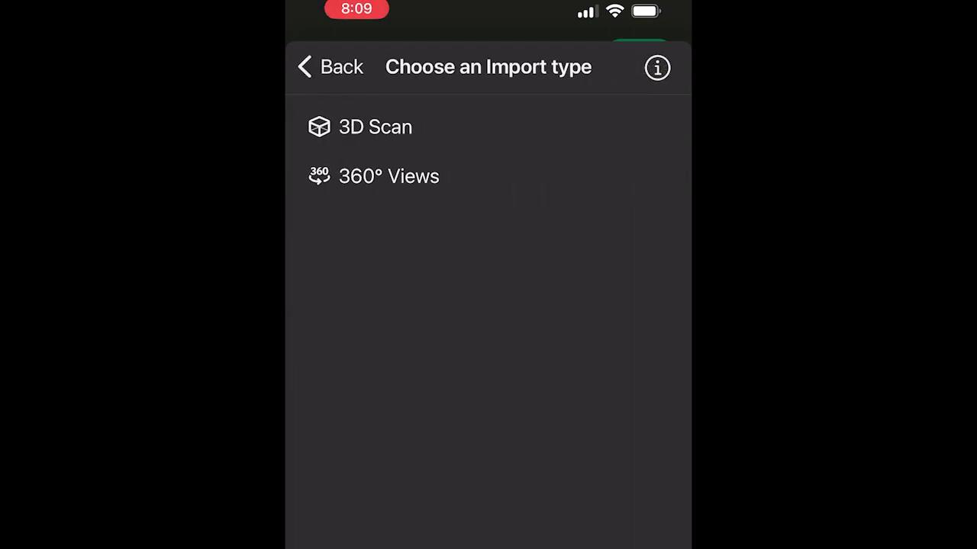
left_click(389, 176)
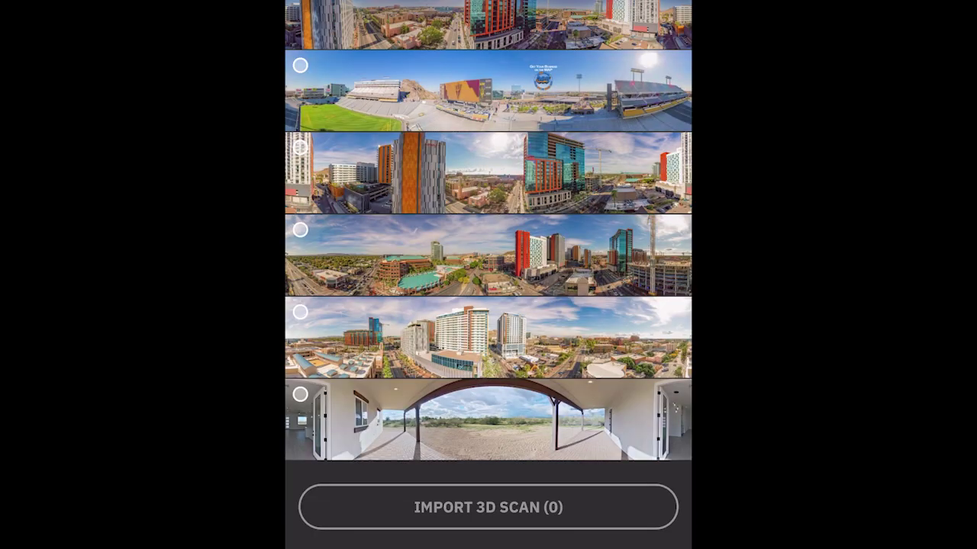
left_click(488, 420)
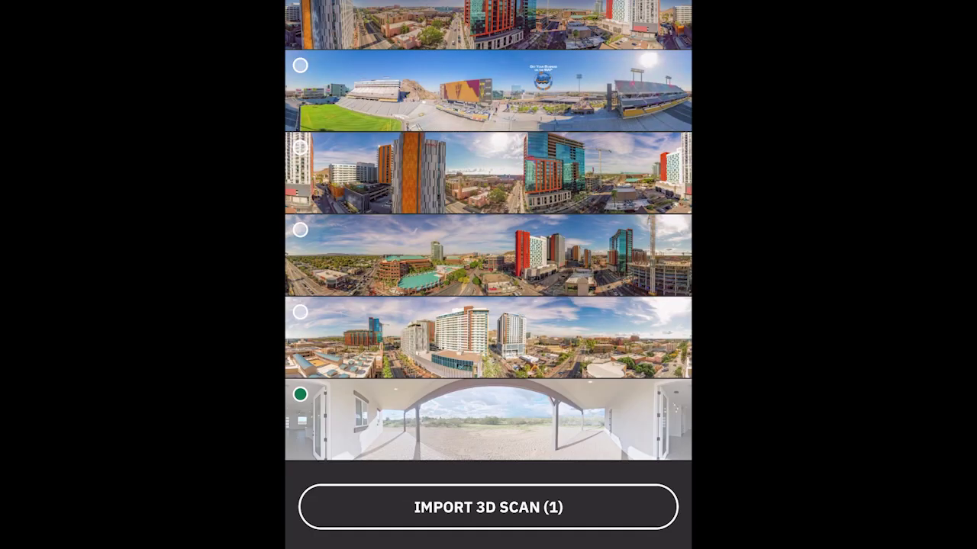
left_click(489, 508)
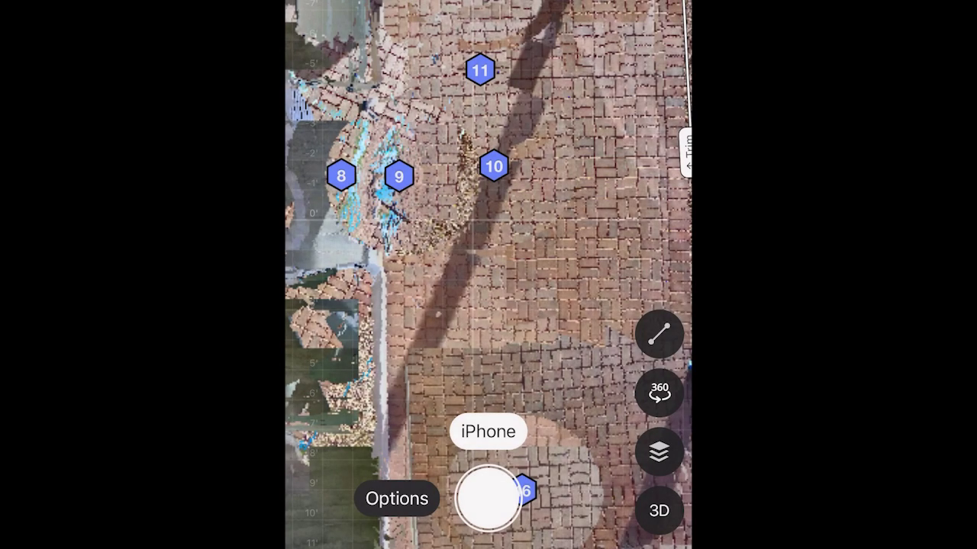
- Realign imported scan 65 from beside scan 16 onto the patio pavers next to scan 9 and accept the new position
scroll(475, 239, "down", 5)
left_click_drag(475, 238, 626, 182)
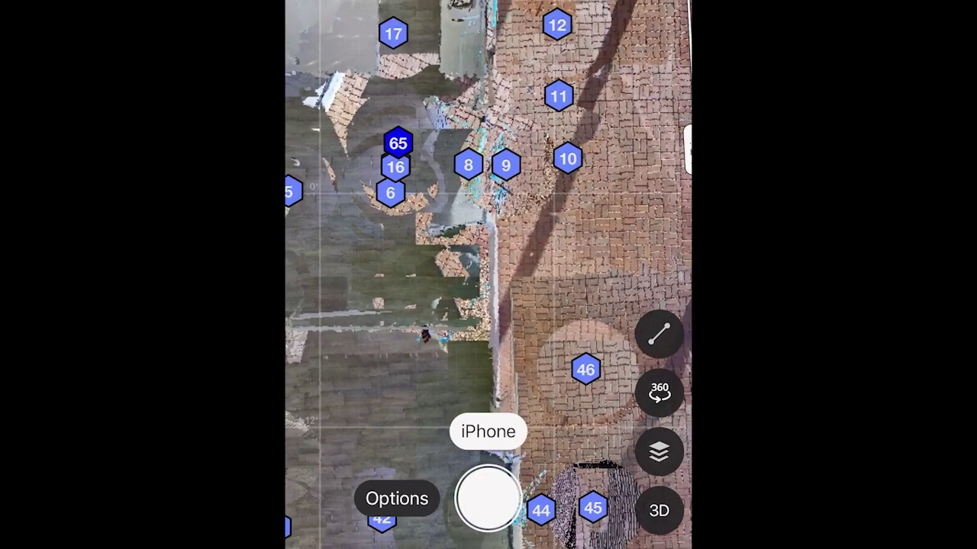
left_click(398, 143)
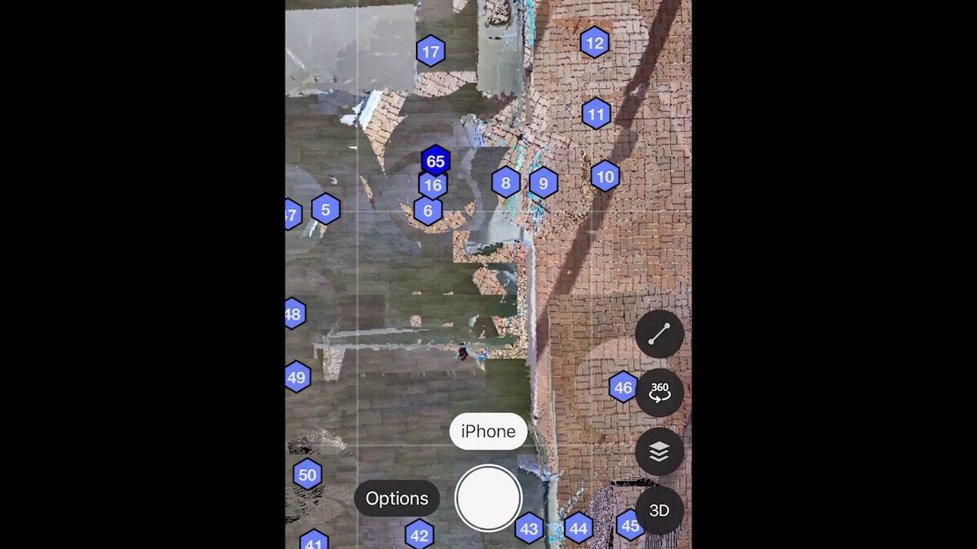
left_click(435, 161)
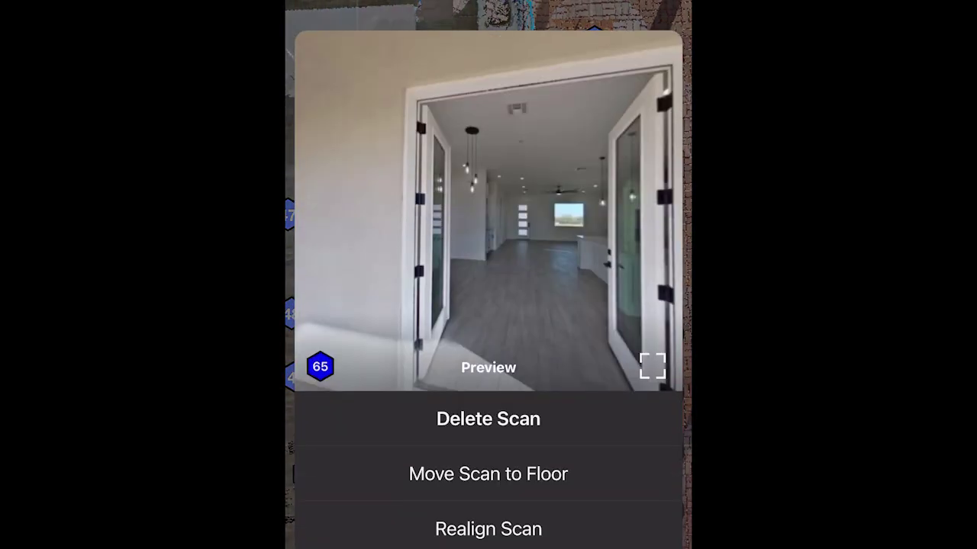
left_click(489, 528)
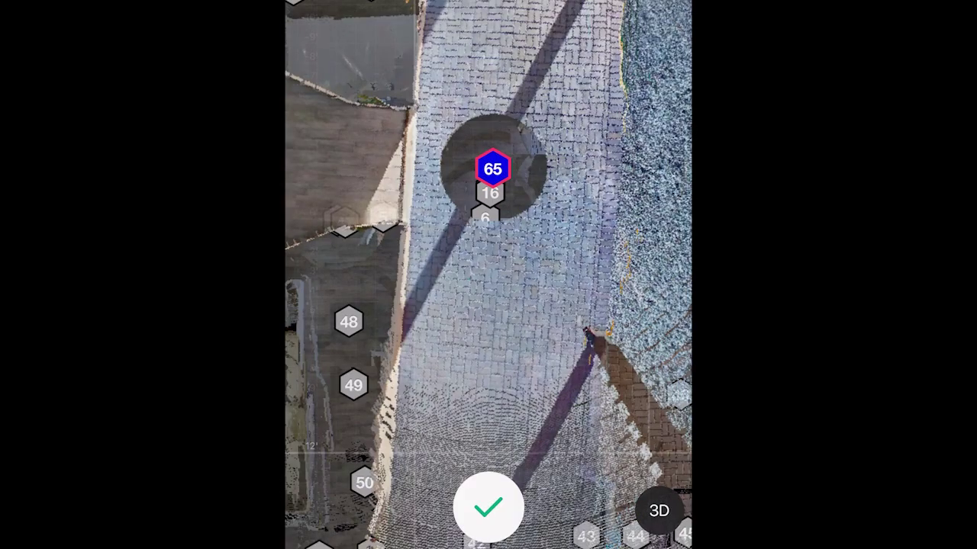
mouse_move(493, 169)
left_mouse_down()
mouse_move(563, 162)
mouse_move(508, 148)
mouse_move(530, 191)
mouse_move(528, 182)
mouse_move(605, 176)
mouse_move(525, 182)
mouse_move(546, 182)
mouse_move(547, 214)
mouse_move(533, 208)
left_mouse_up()
left_click_drag(631, 361, 639, 356)
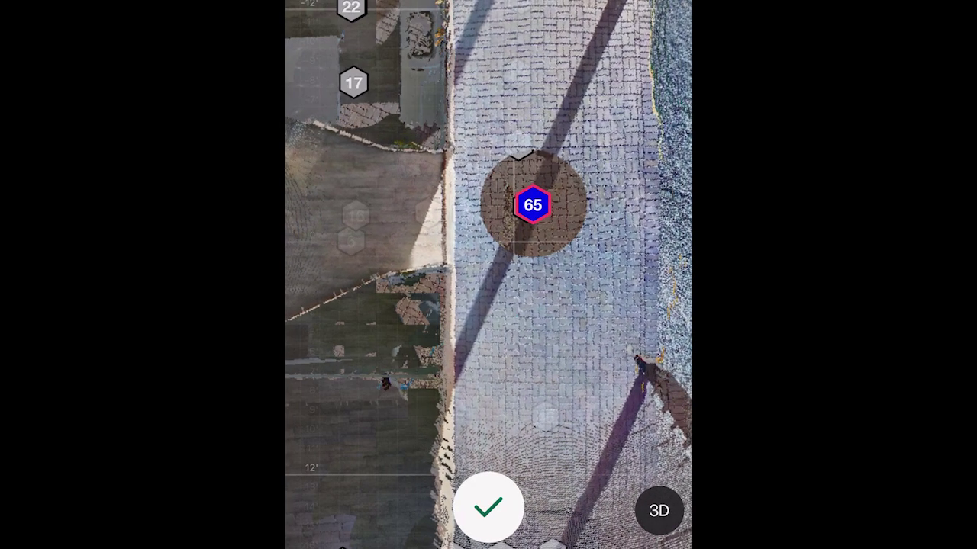
left_click(489, 508)
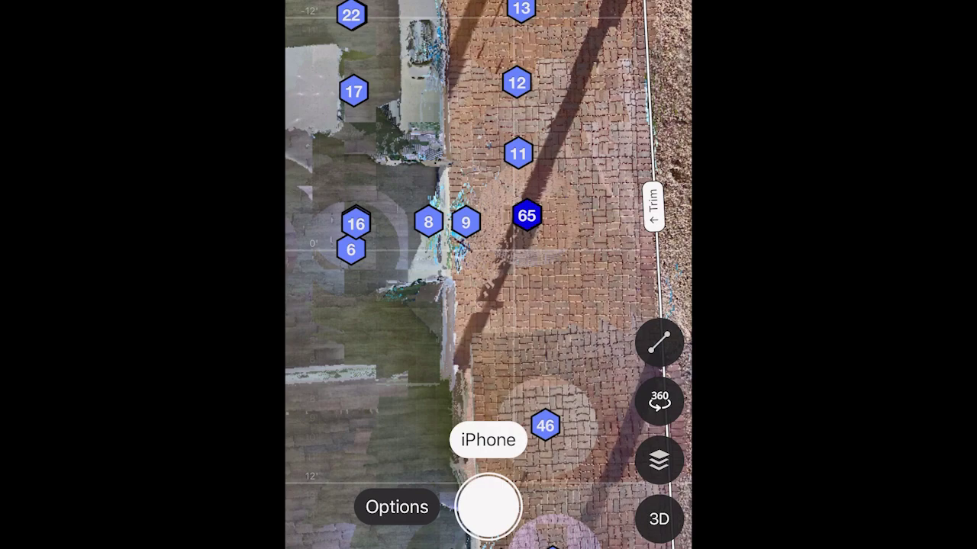
- Check the realigned scan's surroundings on the map and upload the job to the organization for processing
mouse_move(535, 305)
left_mouse_down()
mouse_move(480, 281)
mouse_move(487, 231)
left_mouse_up()
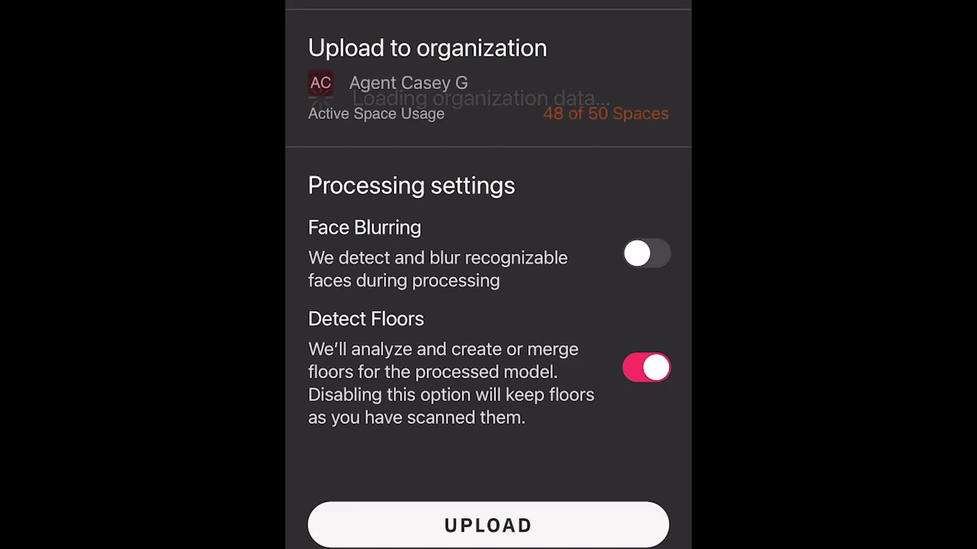
left_click(489, 525)
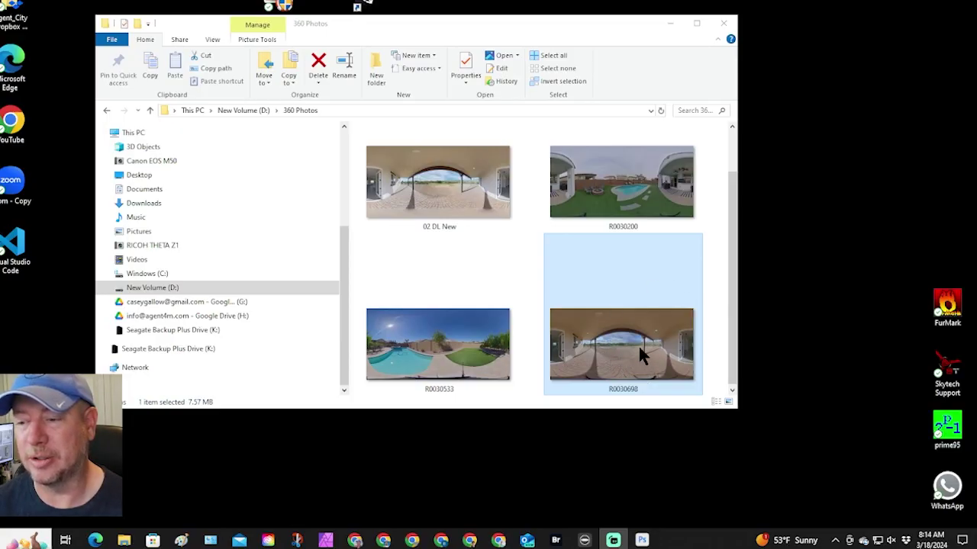
- Open the last patio panorama from the 360 Photos folder in Photoshop, and examine its image size and its detail up close
right_click(640, 352)
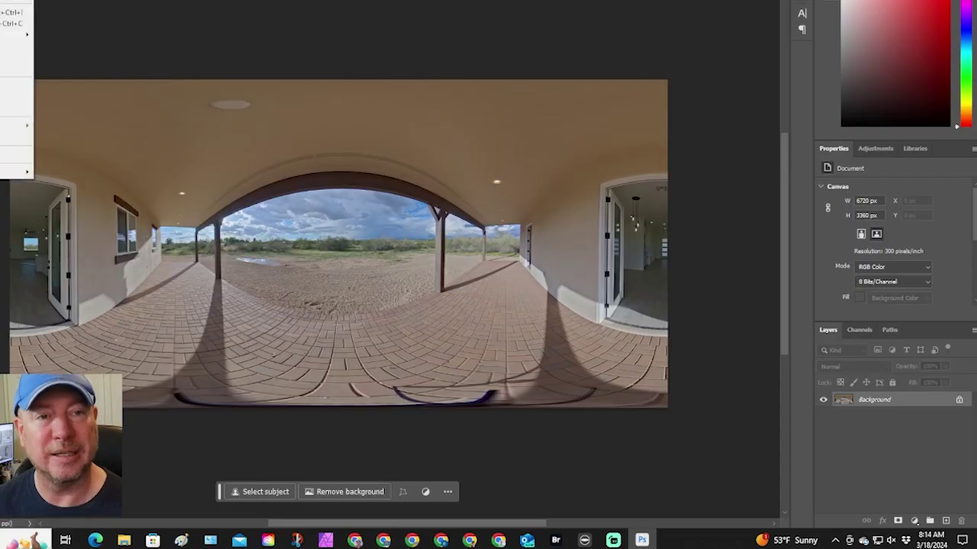
left_click(6, 12)
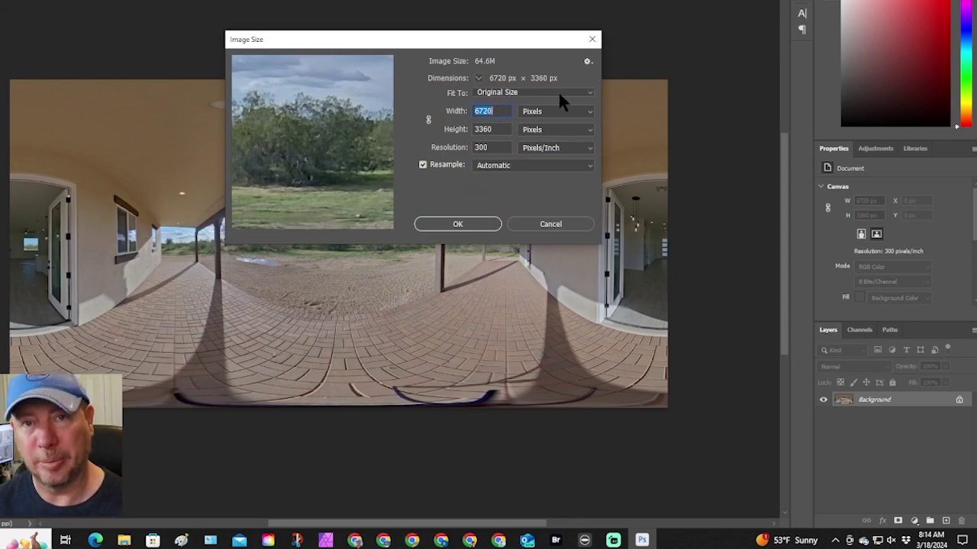
left_click(592, 39)
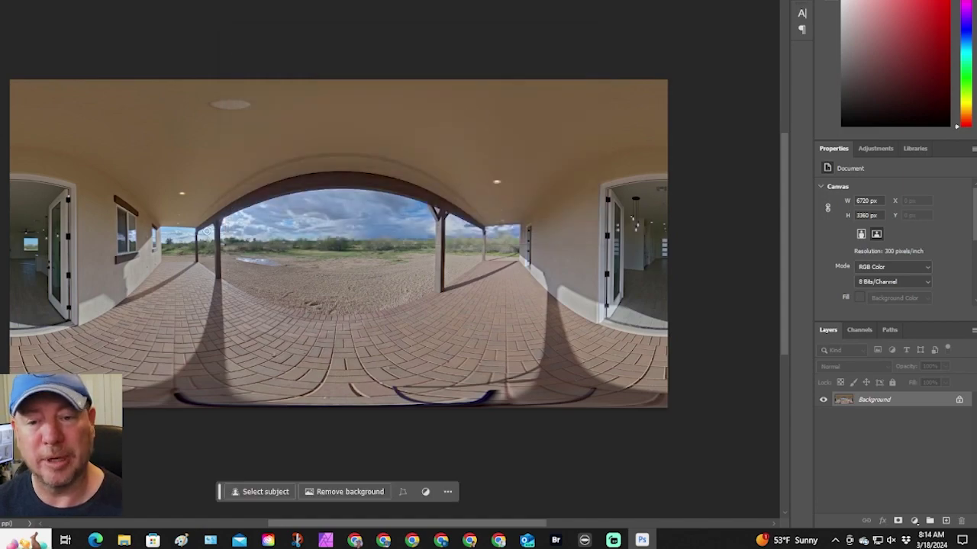
mouse_move(239, 260)
left_mouse_down()
mouse_move(272, 265)
mouse_move(252, 260)
left_mouse_up()
scroll(258, 265, "up", 5, "alt")
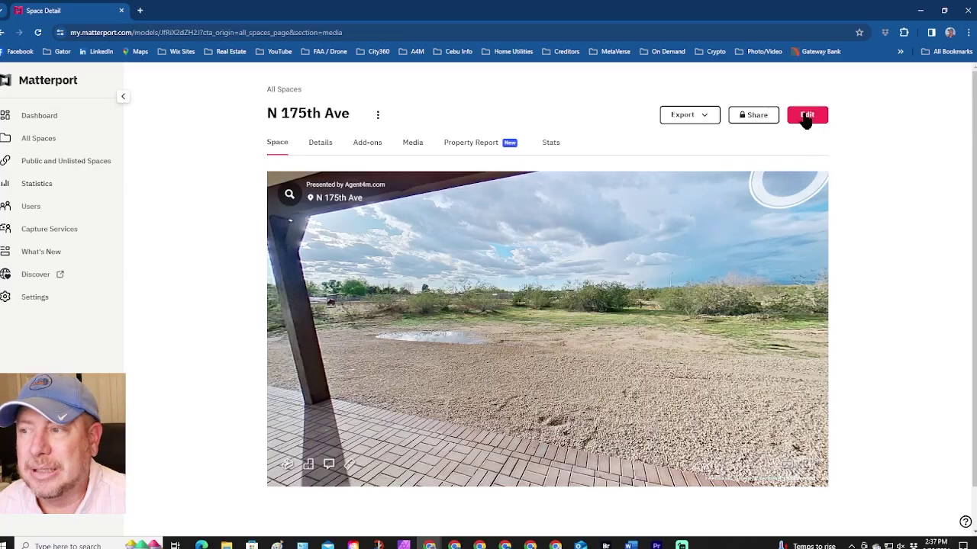
- Open the N 175th Ave space for editing and display the end of its scan list while viewing scan 10
left_click(805, 116)
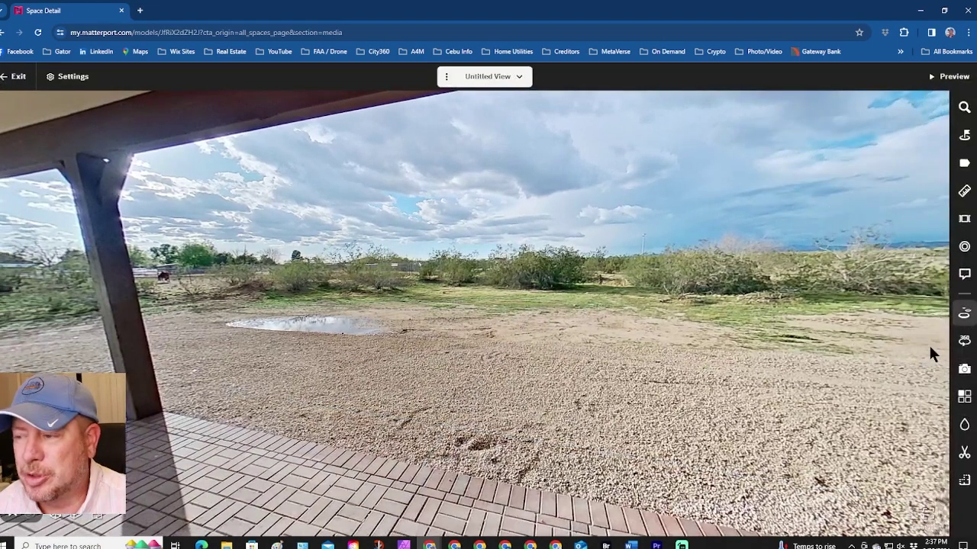
left_click_drag(481, 293, 524, 311)
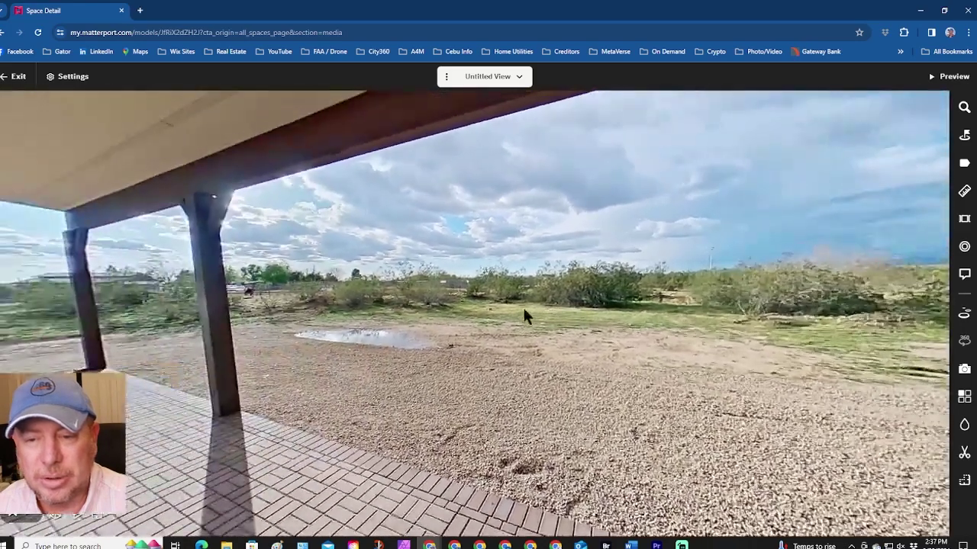
left_click(964, 313)
scroll(870, 397, "down", 15)
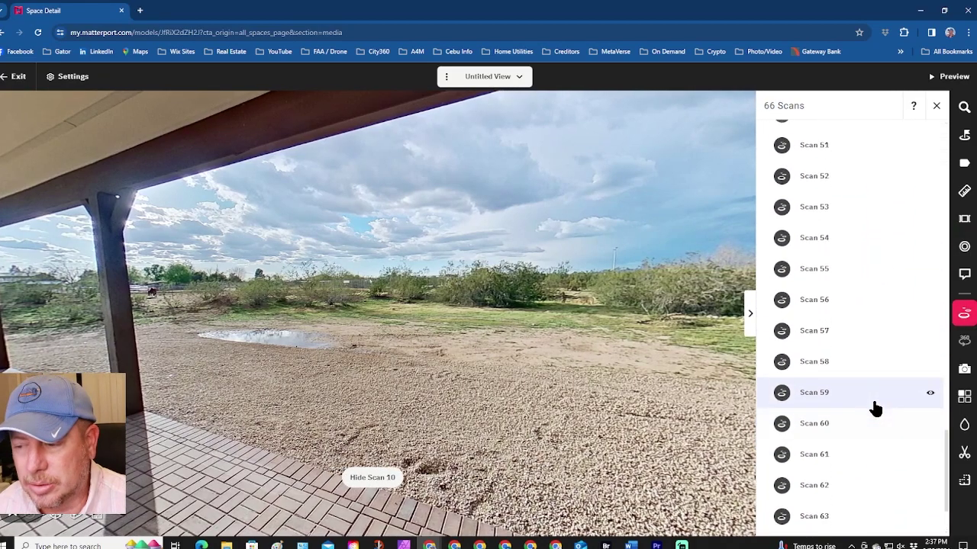
scroll(876, 410, "down", 2)
mouse_move(278, 345)
left_mouse_down()
mouse_move(338, 347)
mouse_move(276, 342)
left_mouse_up()
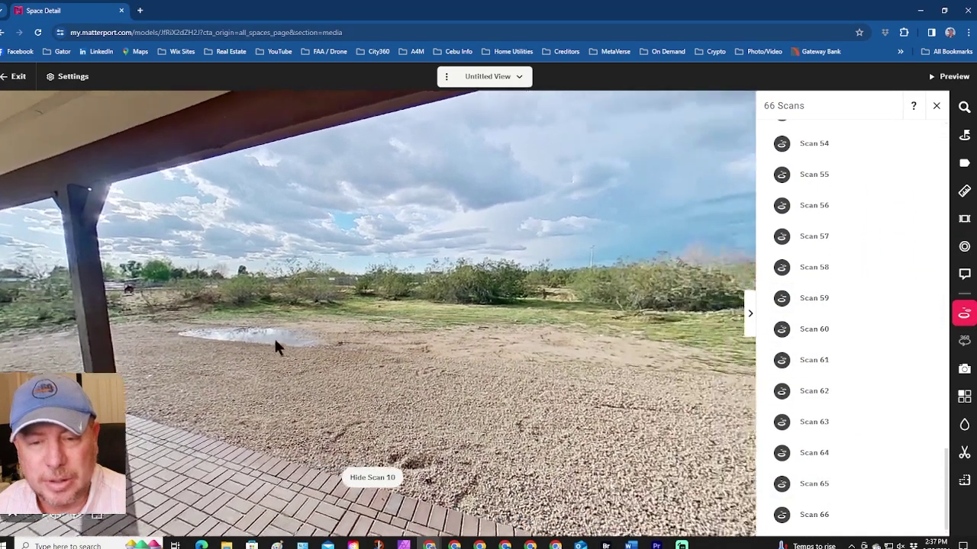
- View scan 65 from the patio, and return to scan 10 to compare the gravel where the puddle lies
left_click(828, 485)
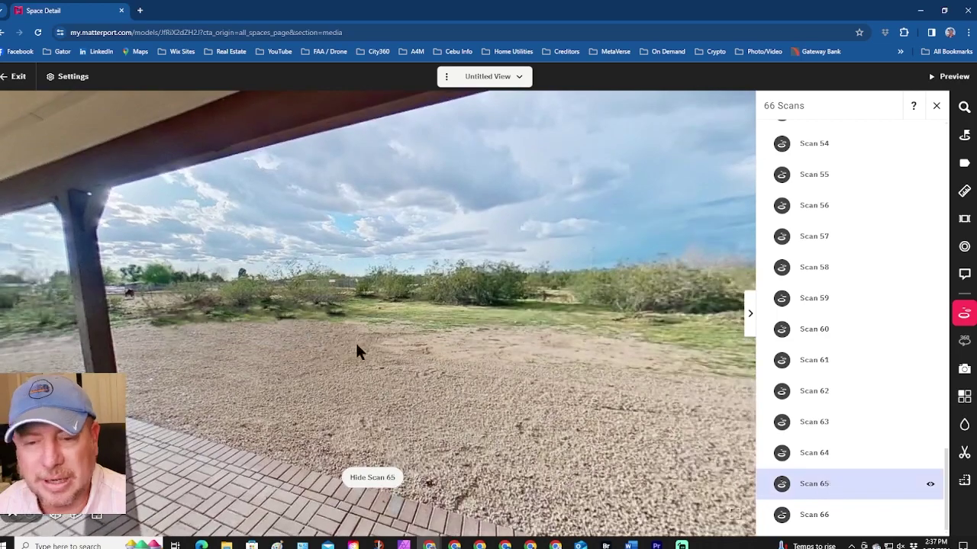
left_click_drag(338, 339, 362, 367)
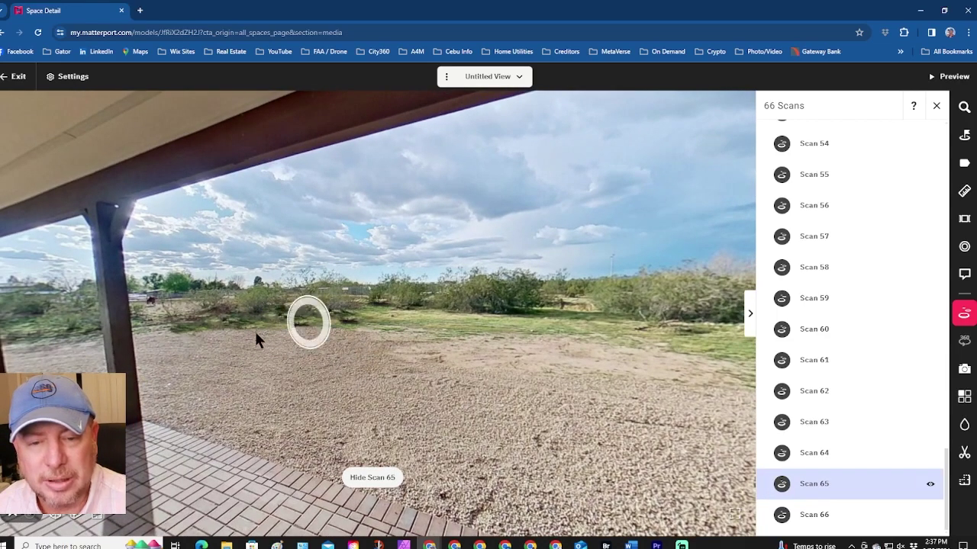
left_click_drag(256, 328, 379, 338)
scroll(883, 365, "up", 10)
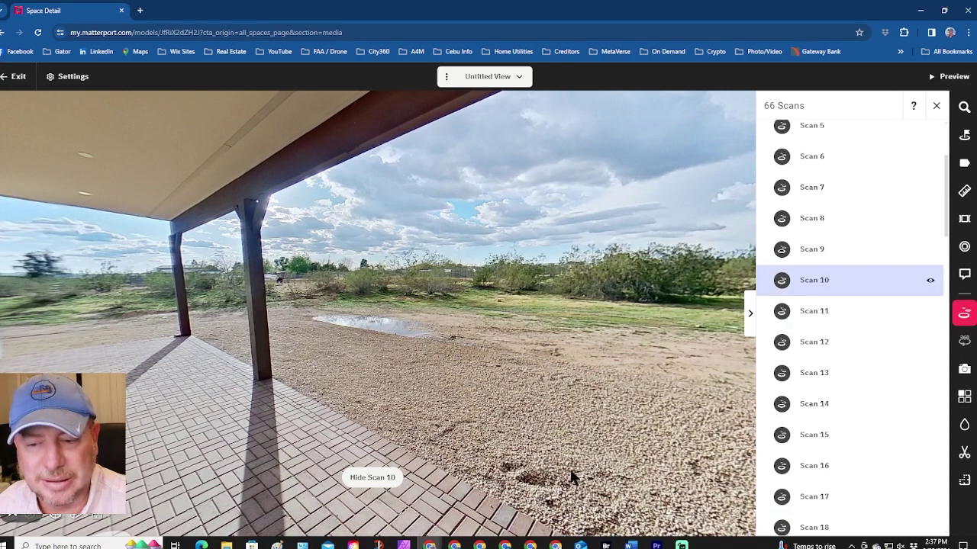
left_click_drag(572, 479, 497, 425)
- Switch from scan 10 to scan 65 and on to scan 66 to compare the gravel yard and sky
scroll(795, 377, "down", 8)
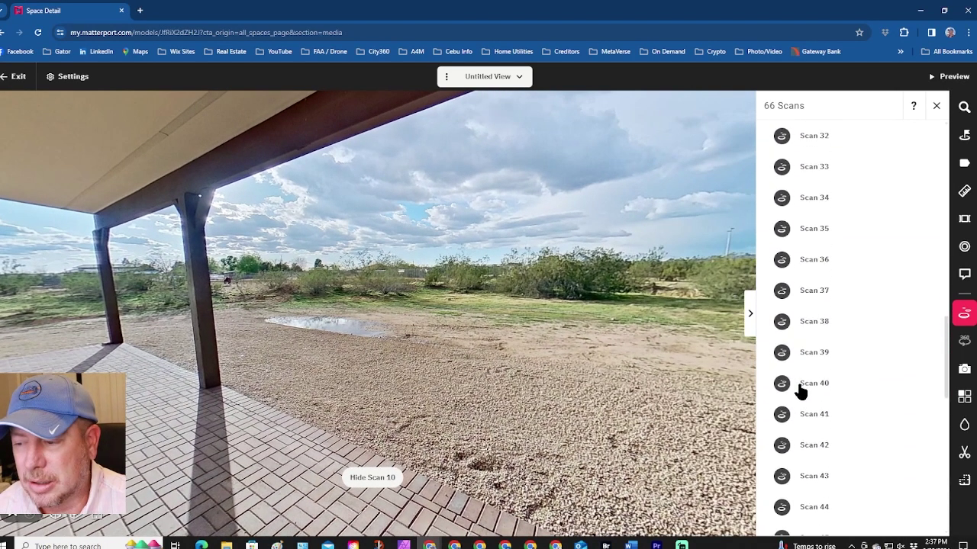
scroll(798, 393, "down", 5)
scroll(824, 443, "down", 2)
left_click(845, 489)
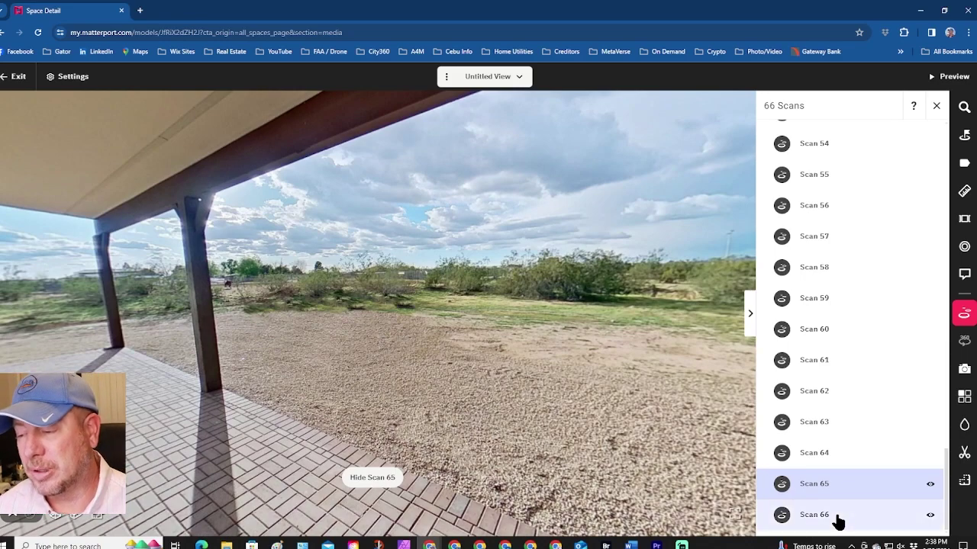
left_click(838, 521)
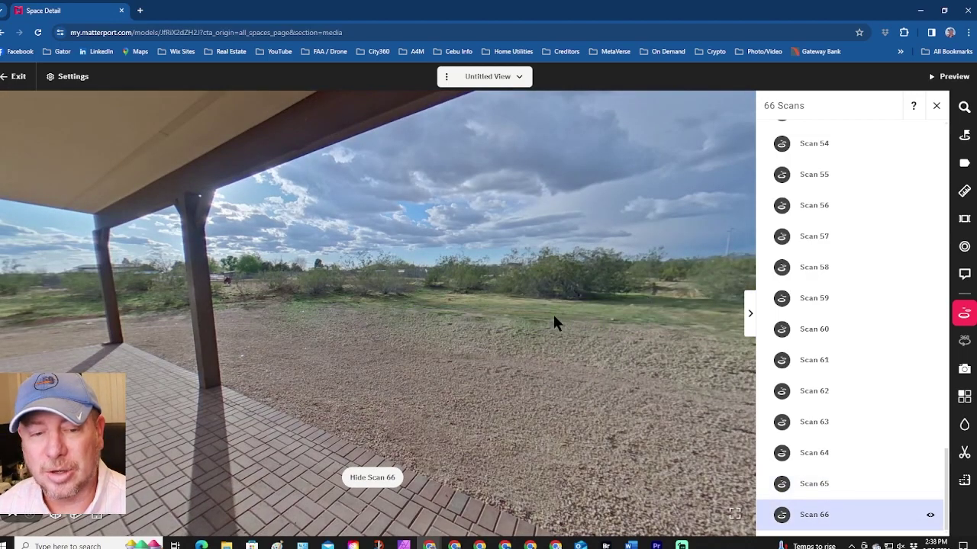
left_click_drag(489, 321, 440, 320)
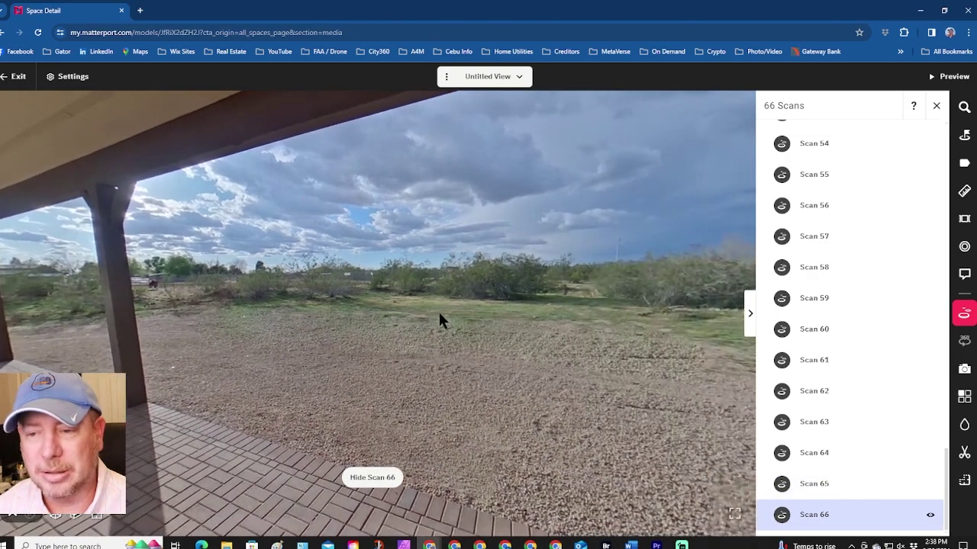
- Go back to scan 65 and look around its yard, sky and patio
left_click(813, 488)
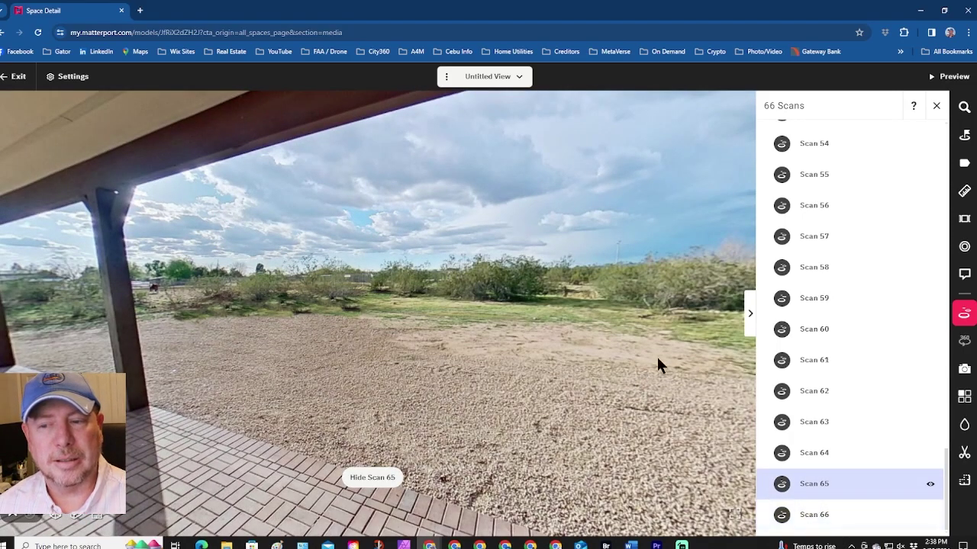
left_click_drag(660, 364, 458, 364)
left_click_drag(602, 366, 461, 353)
left_click_drag(534, 344, 447, 353)
left_click_drag(671, 360, 709, 358)
left_click_drag(299, 353, 608, 339)
- Alternate between scans 66 and 65 facing the patio posts to compare the sky, lighting and colours
left_click(831, 518)
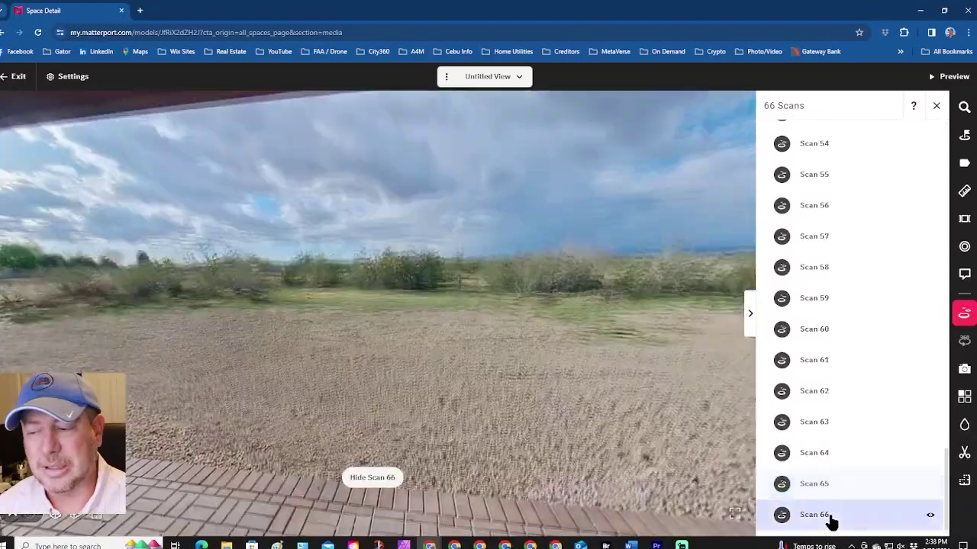
mouse_move(403, 290)
left_mouse_down()
mouse_move(536, 292)
mouse_move(517, 303)
mouse_move(400, 286)
mouse_move(474, 297)
mouse_move(418, 300)
left_mouse_up()
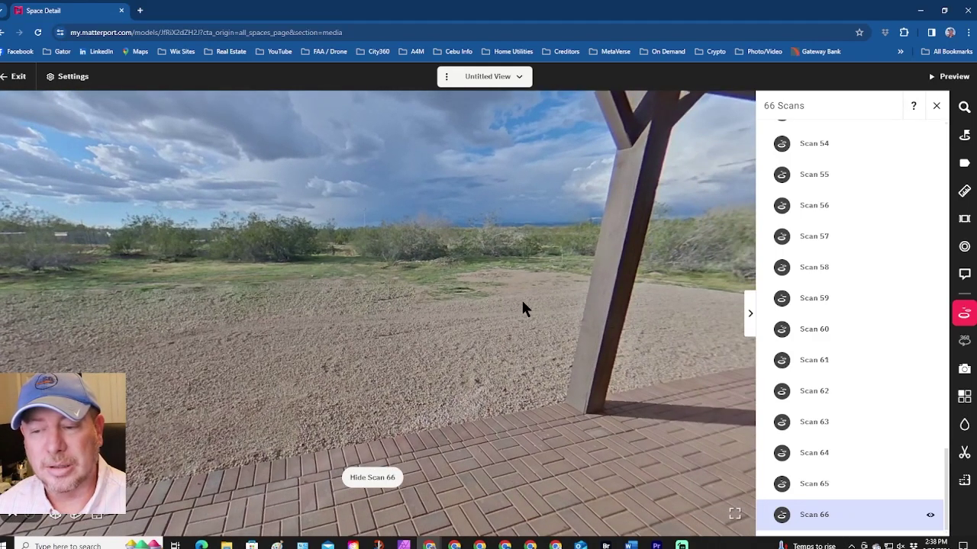
left_click(829, 486)
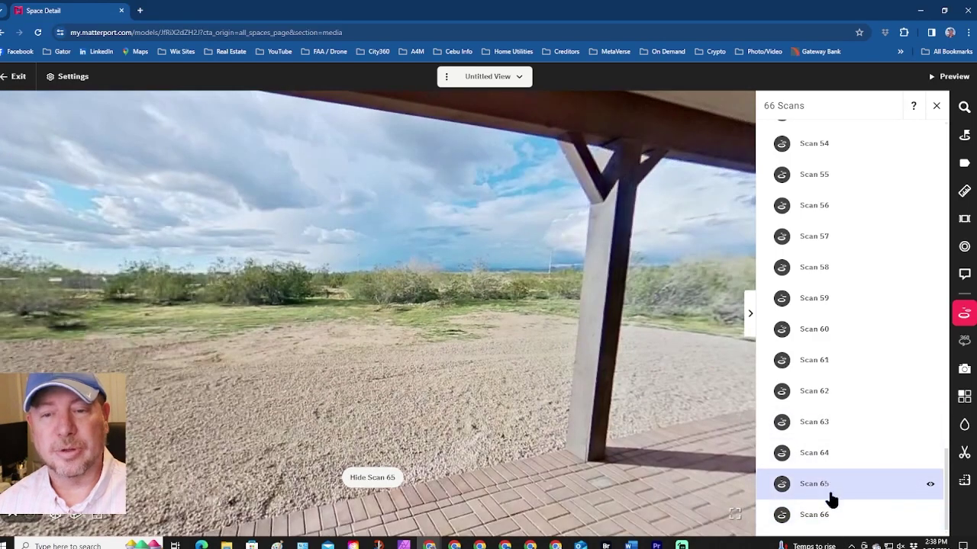
left_click(828, 515)
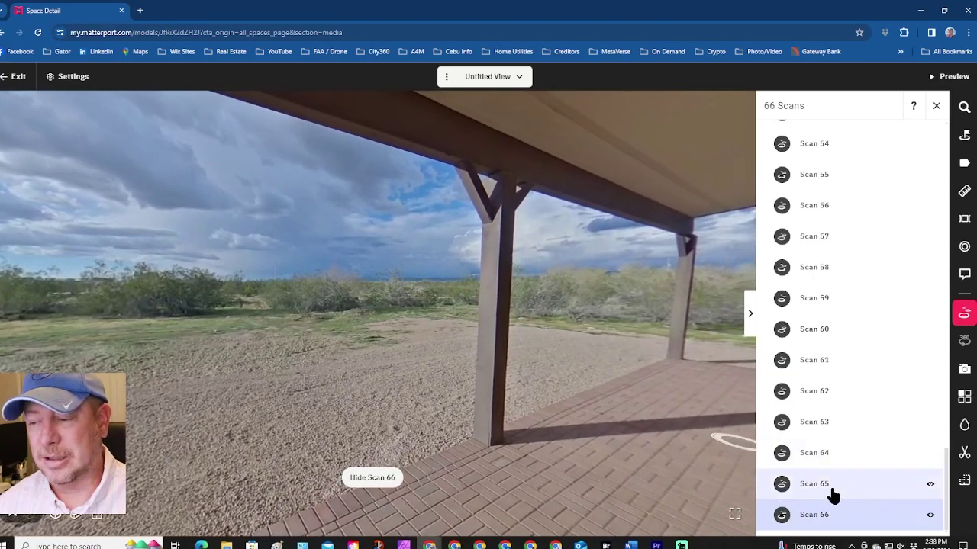
left_click(829, 489)
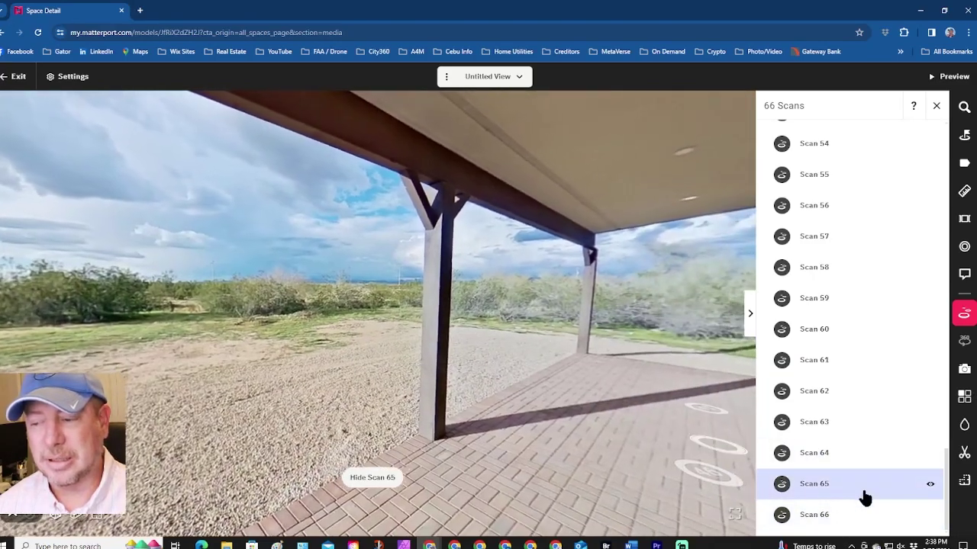
left_click(824, 517)
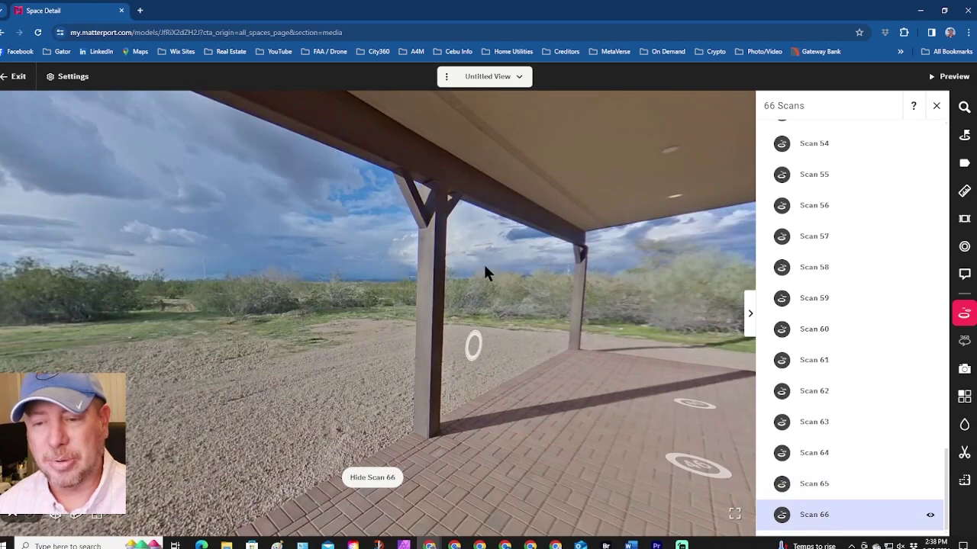
left_click(830, 496)
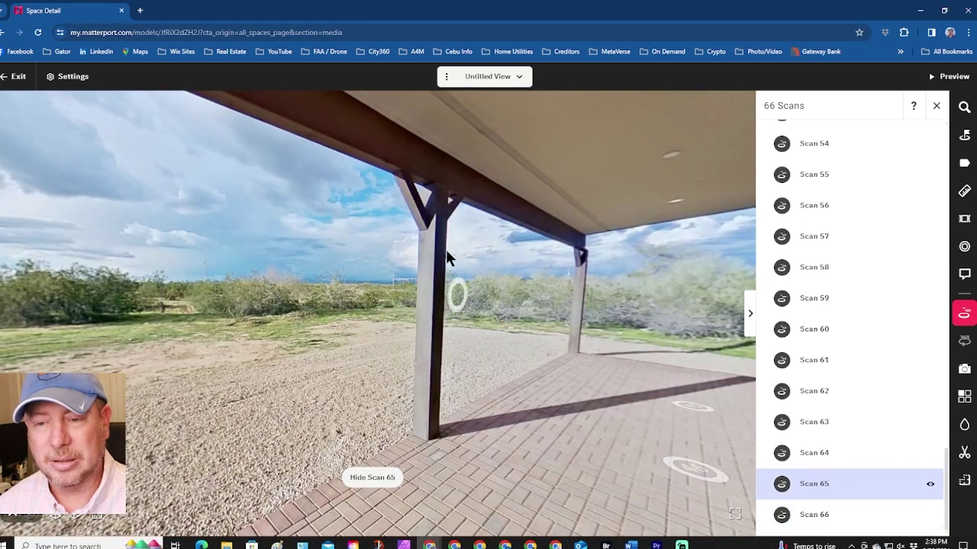
left_click(838, 515)
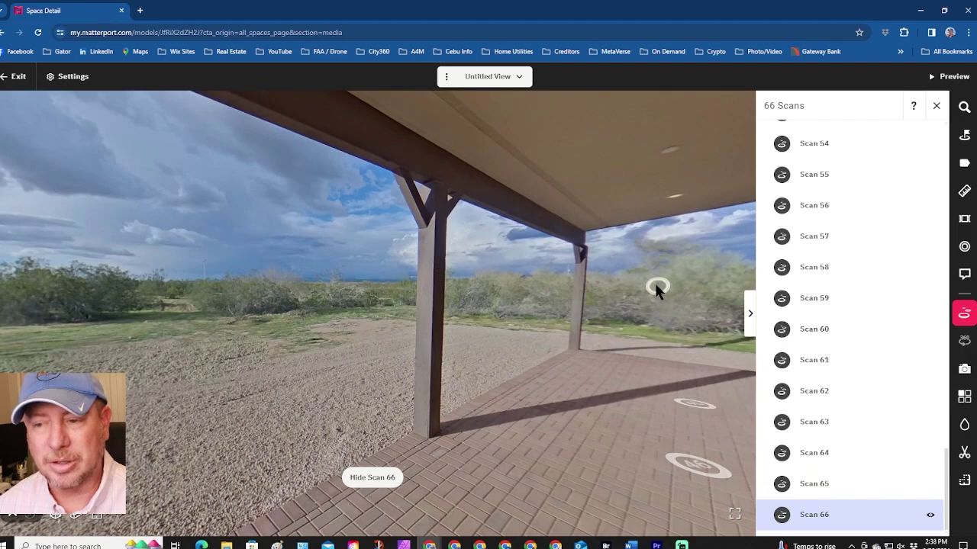
- Examine the interior through the open patio doors up close in scan 66, and compare it with scan 65
left_click_drag(656, 284, 412, 282)
left_click_drag(655, 301, 348, 297)
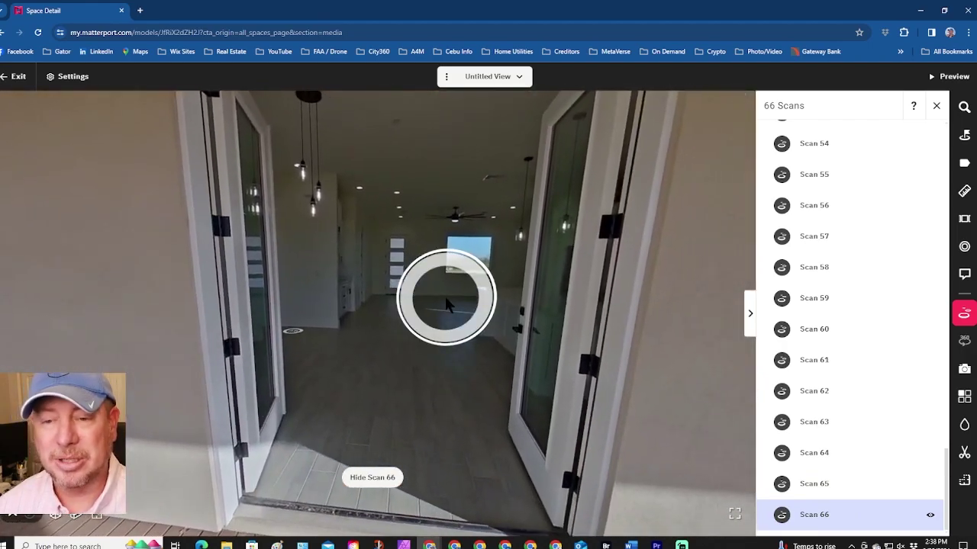
scroll(446, 298, "up", 5)
left_click_drag(488, 246, 477, 333)
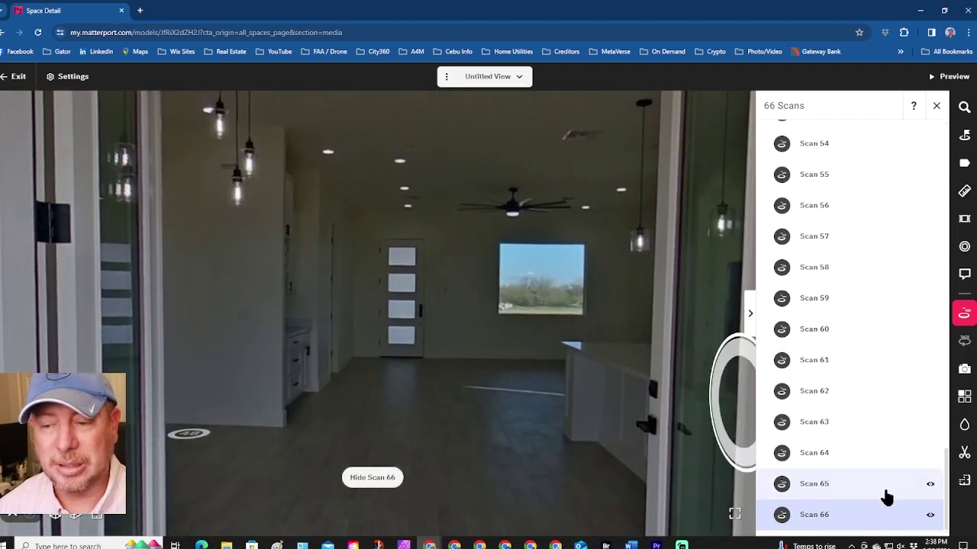
left_click(844, 489)
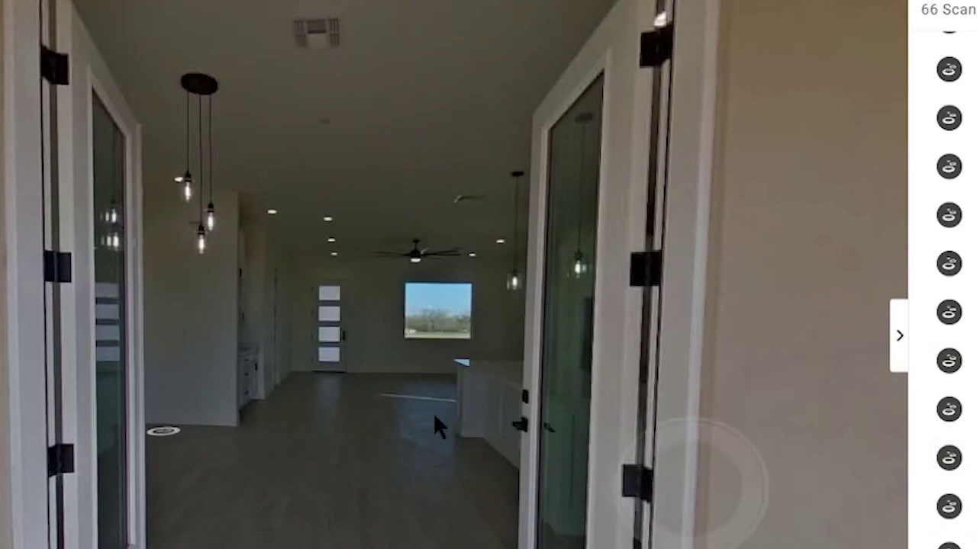
left_click(433, 406)
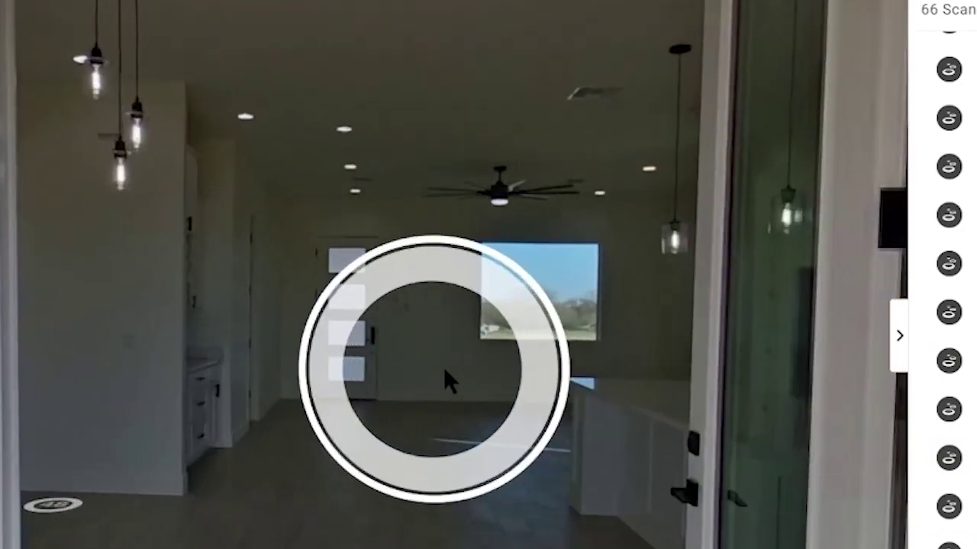